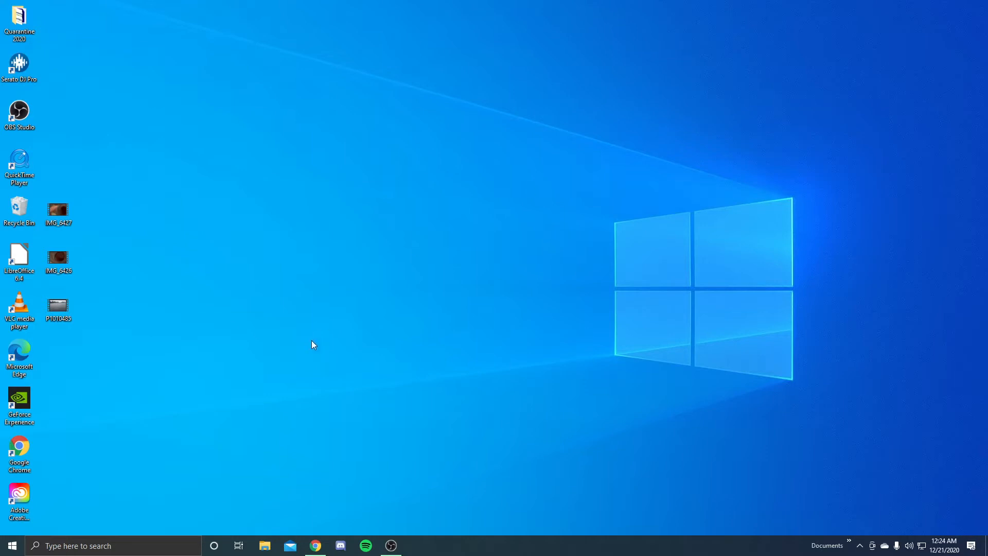
Step: Open Adobe Premiere Pro 2020
click(139, 545)
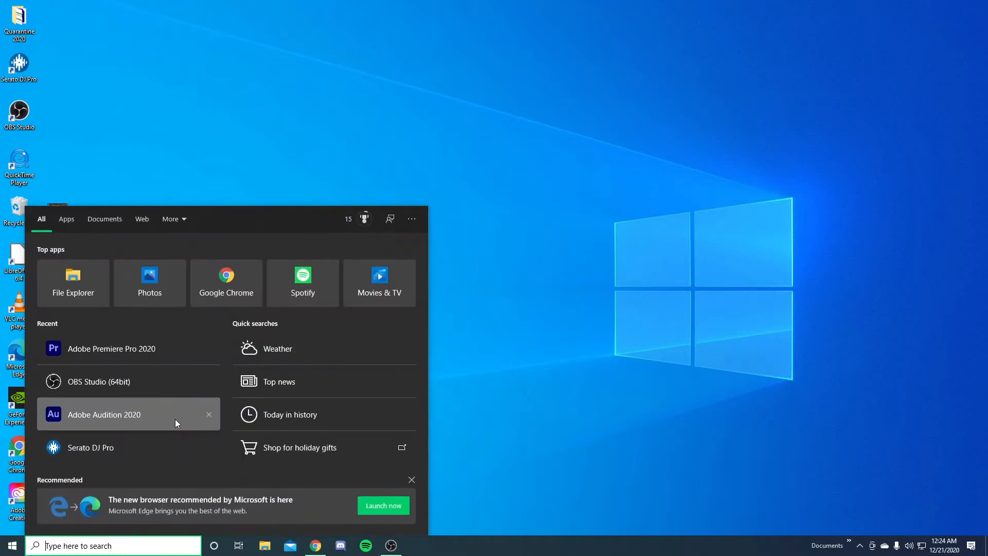
text(adobe p)
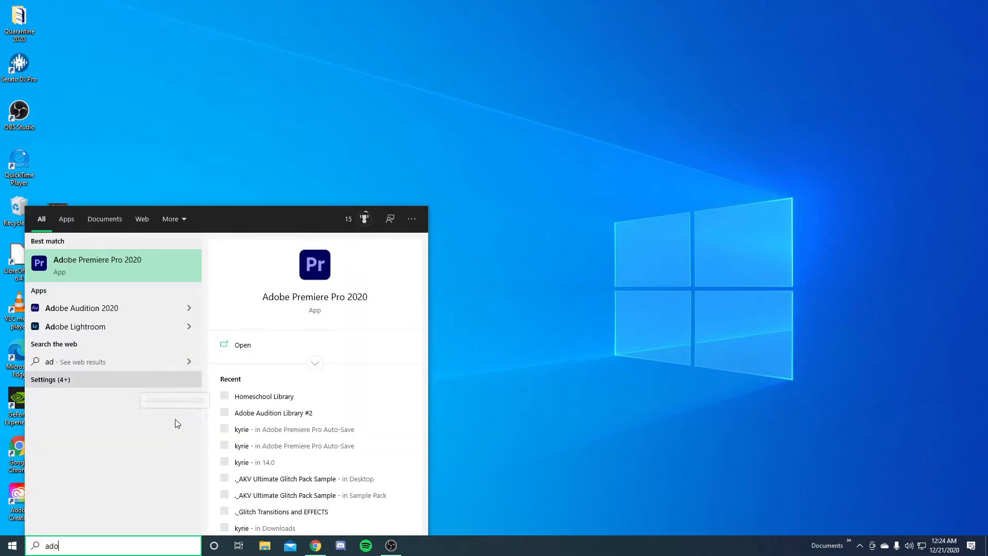
click(331, 304)
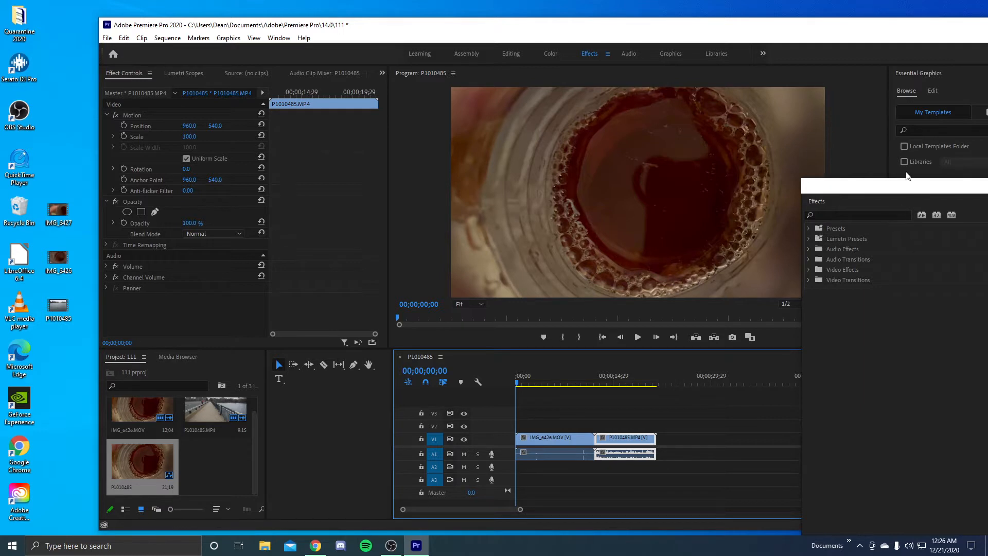
Step: Search the effects for "page" and apply the Page Turn transition at the cut between IMG_6426 and P1010485 on V1
click(882, 215)
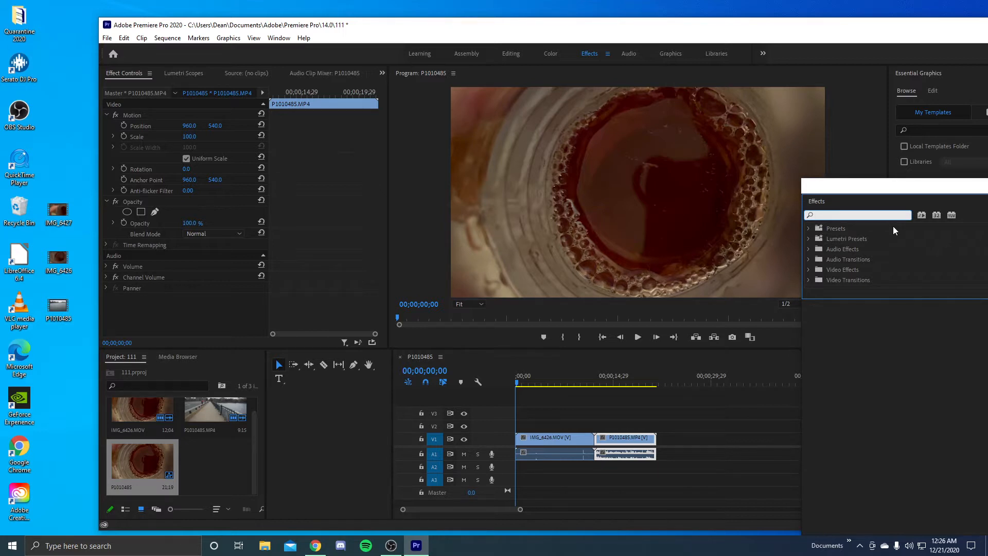
text(p)
key(BackSpace)
text(page)
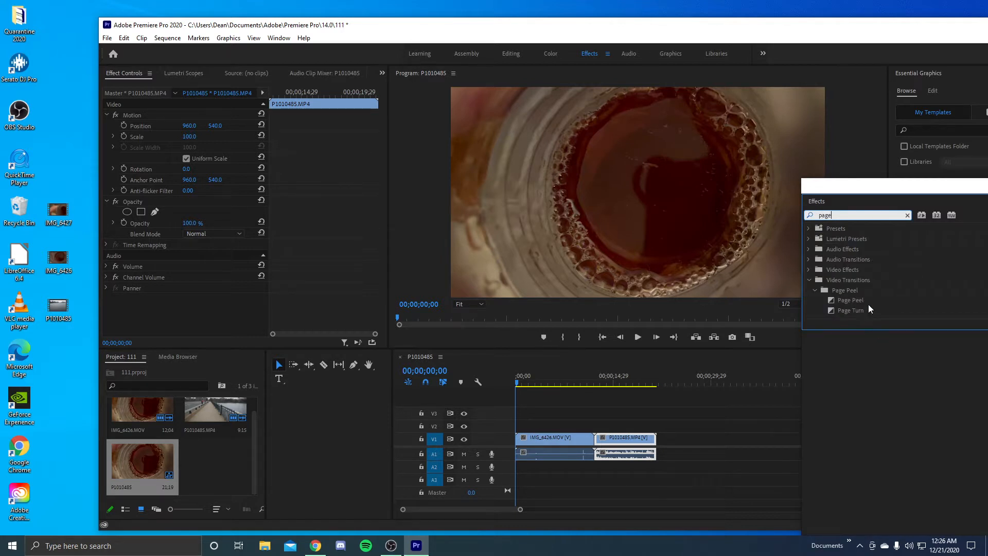
drag(856, 312, 595, 444)
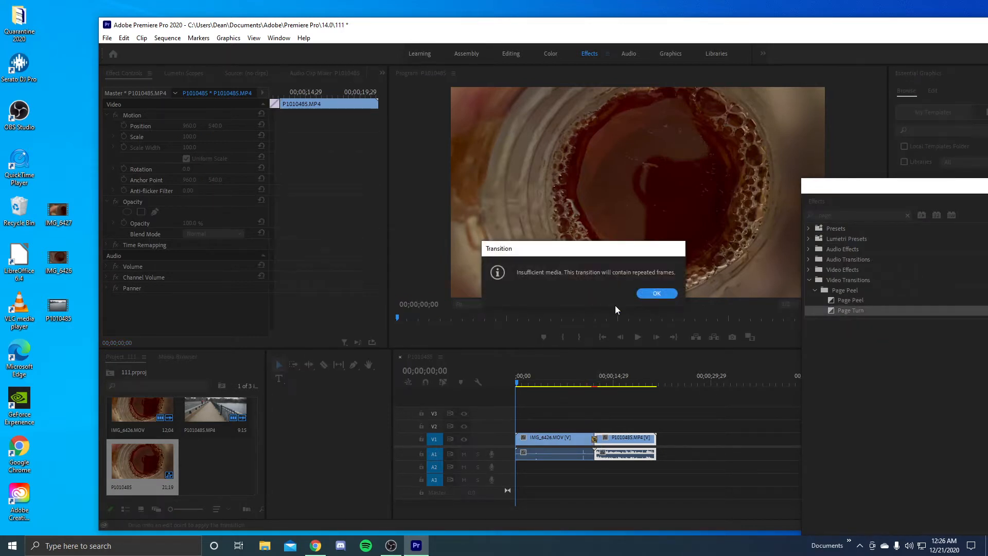
click(657, 294)
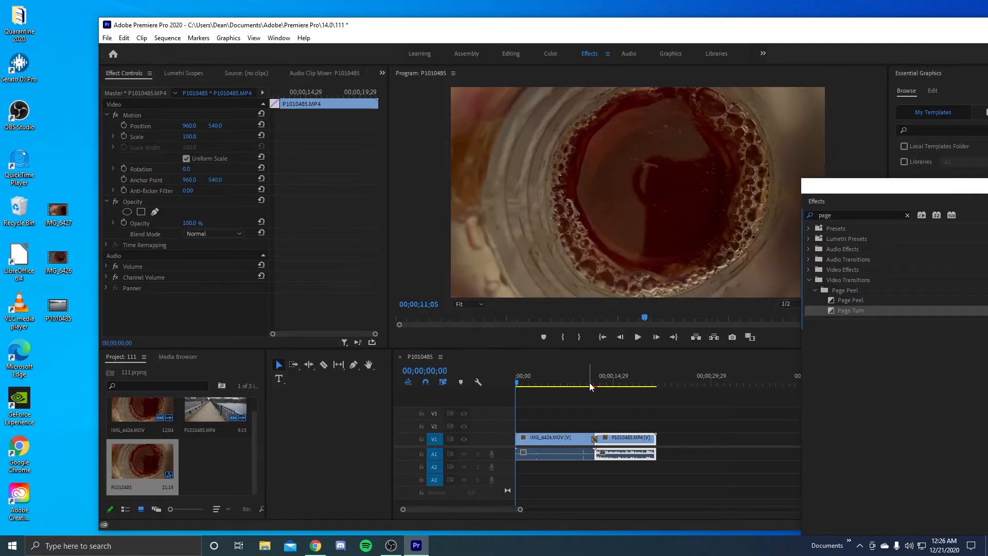
Step: Play back the Page Turn transition across the cut between the two V1 clips
click(589, 385)
key(space)
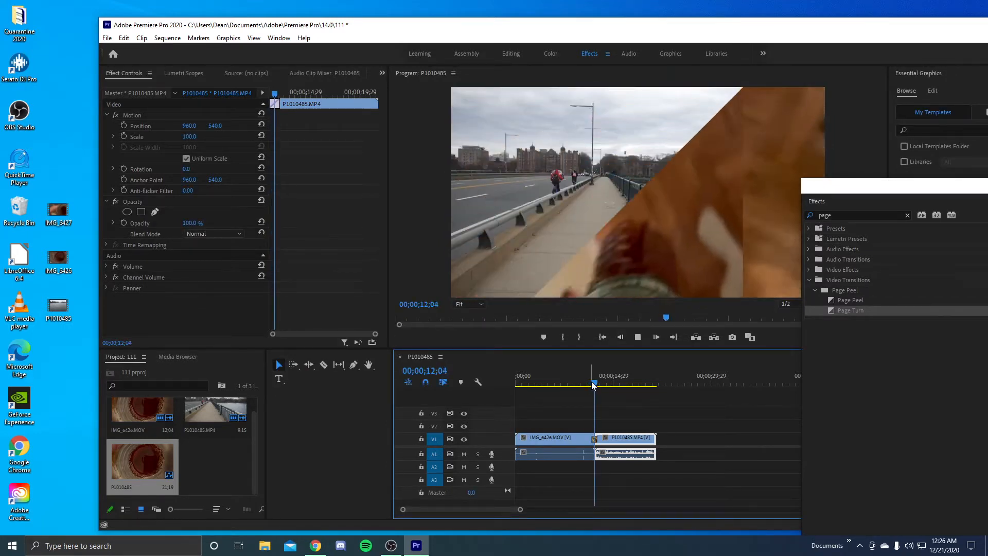
click(585, 383)
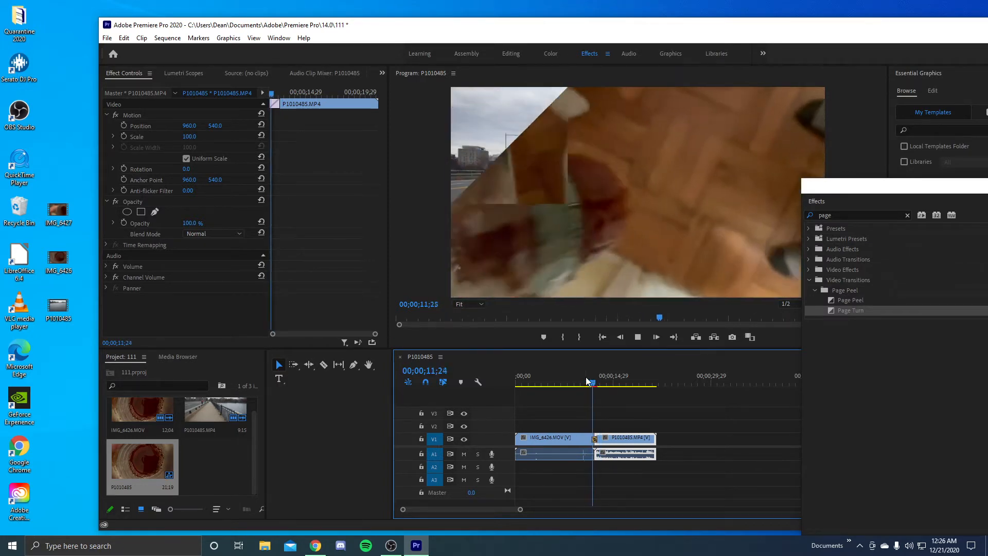
key(space)
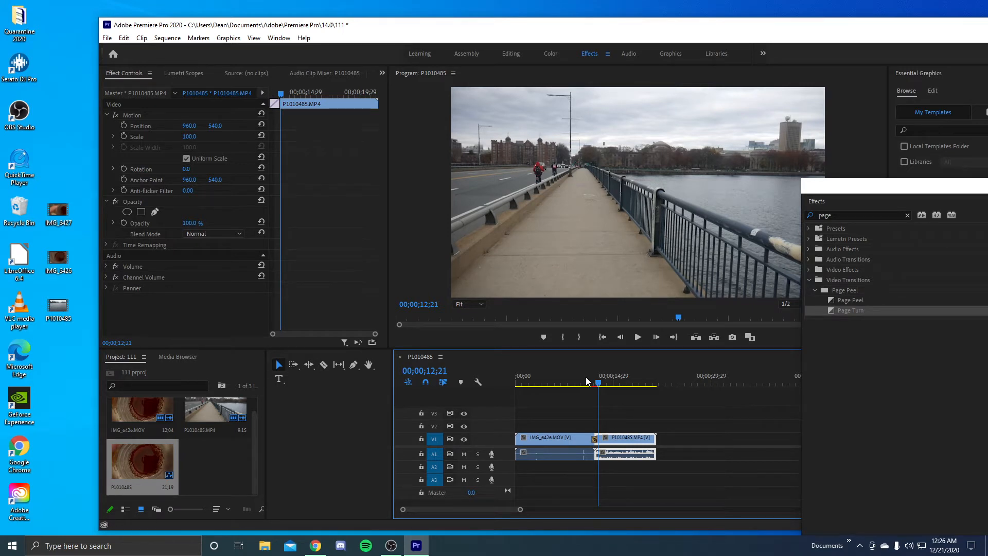
Step: Remove the Page Turn transition and move the P1010485 clip up to V2, overlapping the end of IMG_6426 from about 00;00;07;25
click(595, 441)
click(721, 428)
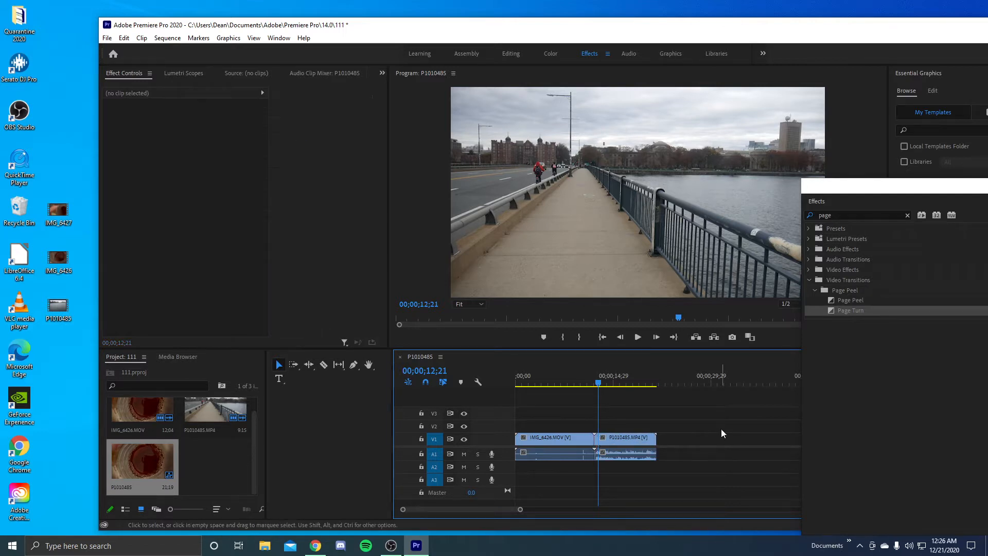
drag(613, 437, 575, 427)
Step: Try a Page Turn transition at the start of the P1010485 clip on V2 and undo it
click(565, 385)
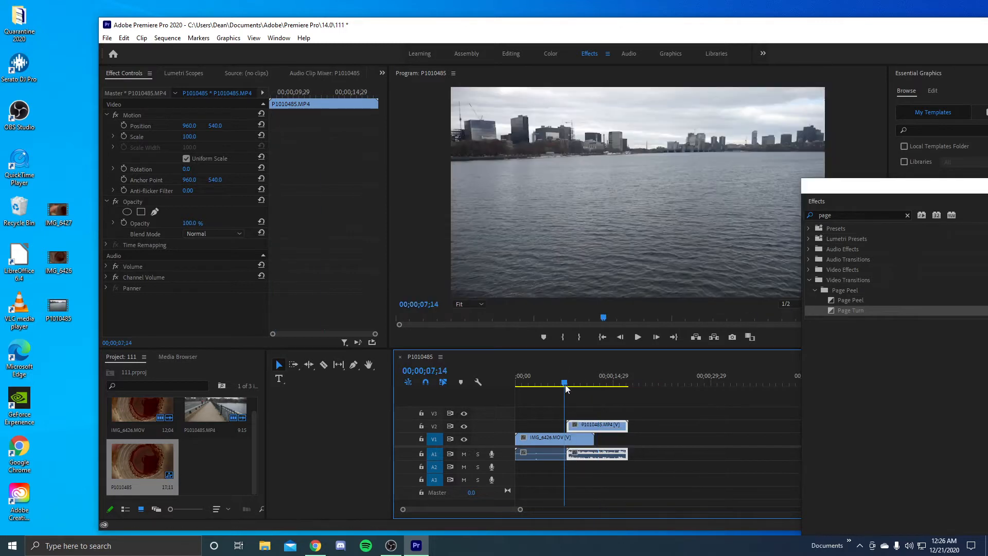
drag(565, 385, 567, 385)
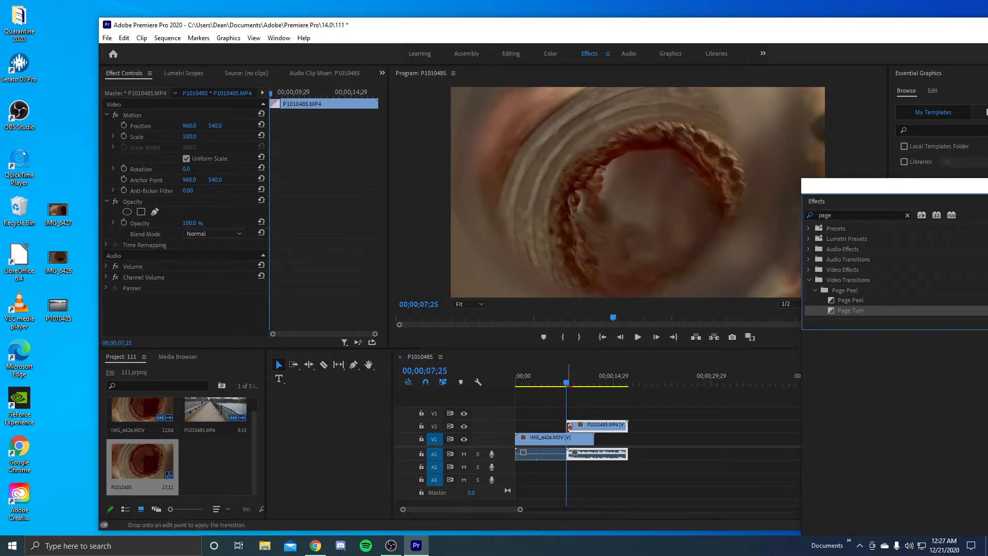
key(space)
key(space)
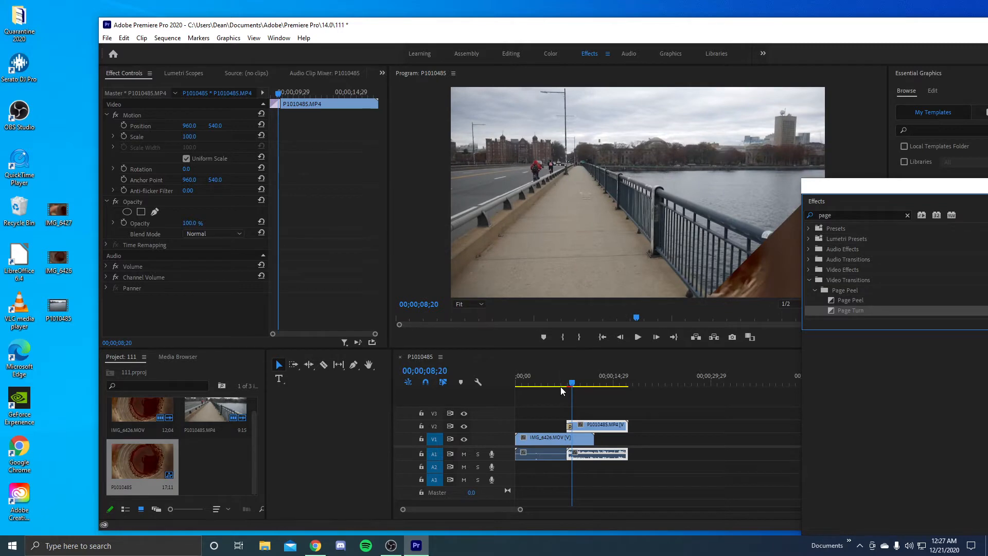
key(ctrl+z)
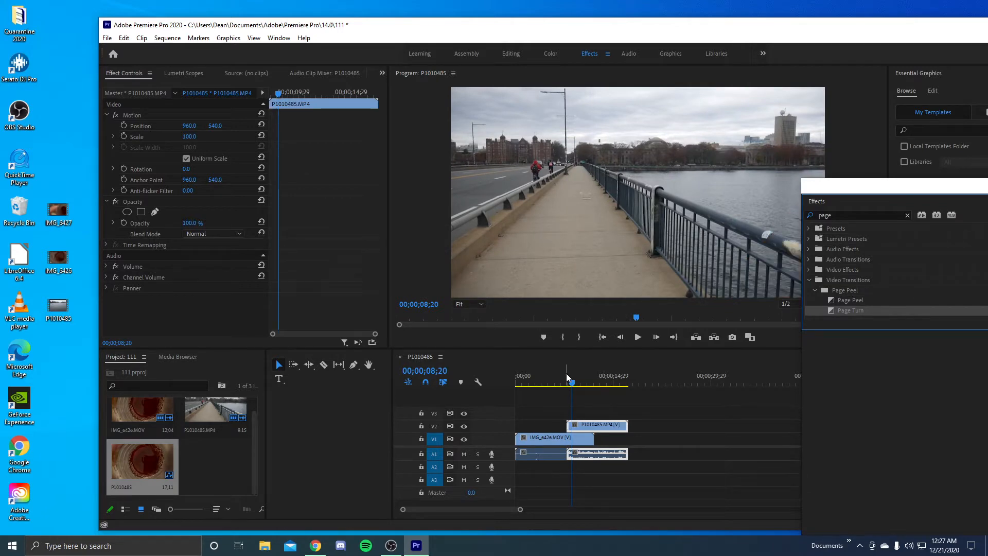
Step: Apply the Page Turn transition to the start of the P1010485 clip on V2 and play it back
drag(568, 377, 568, 388)
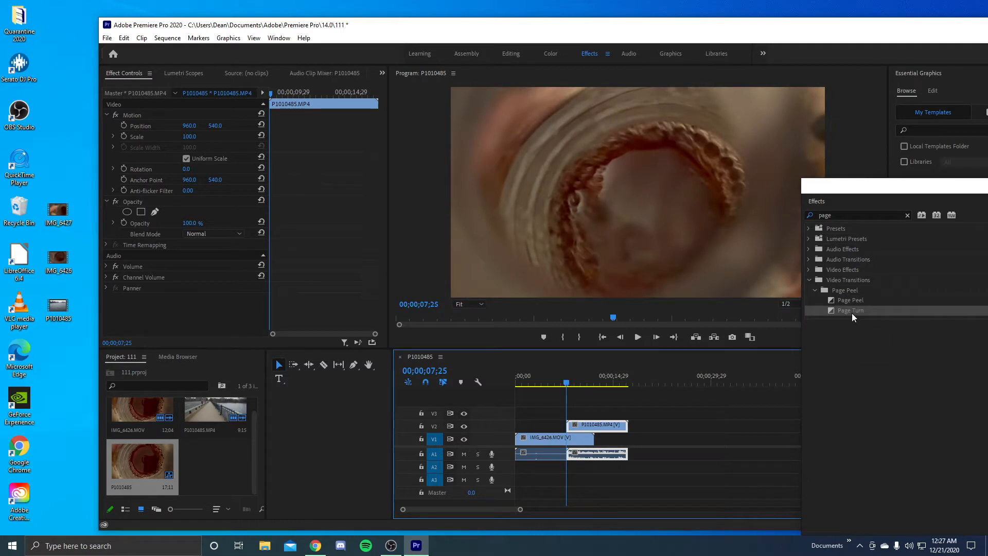
drag(851, 313, 573, 435)
click(561, 384)
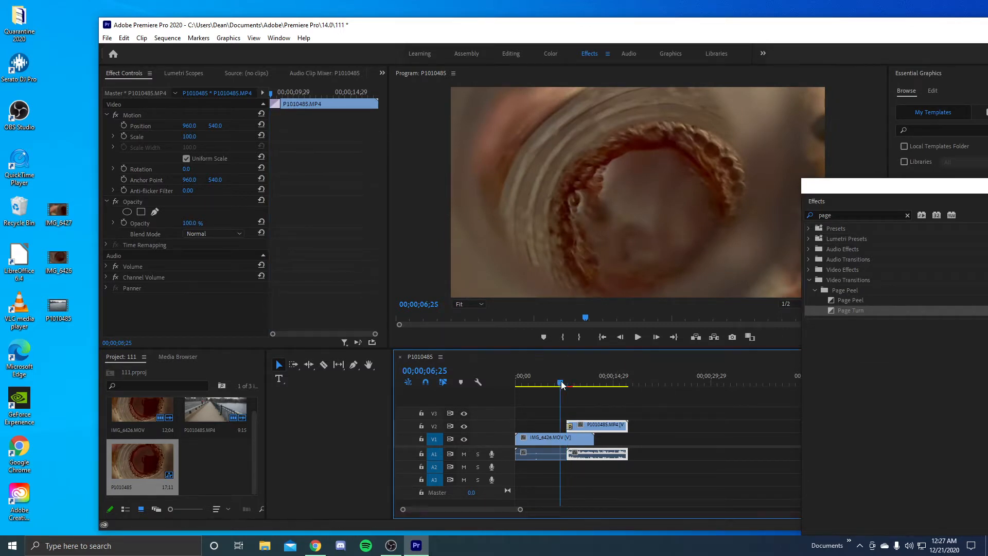
key(space)
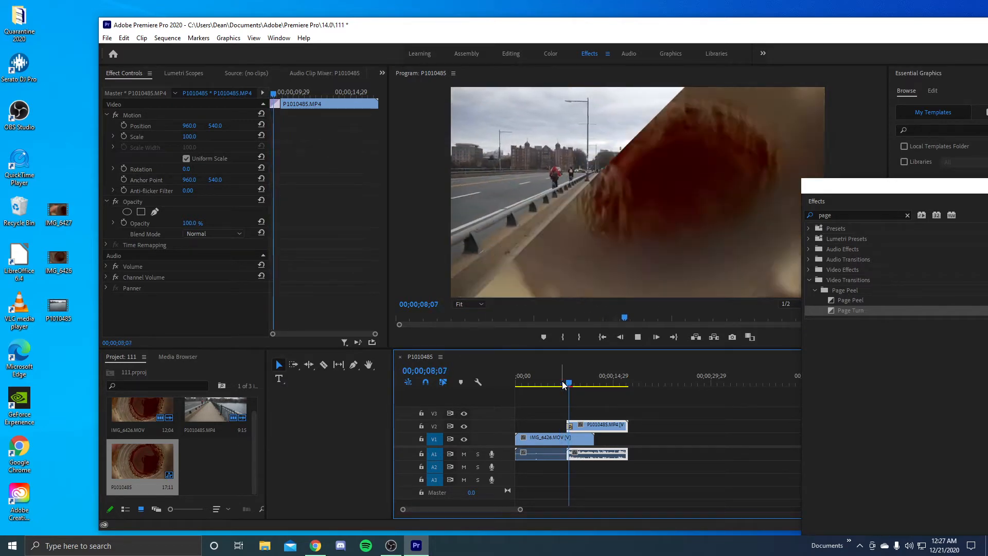
key(space)
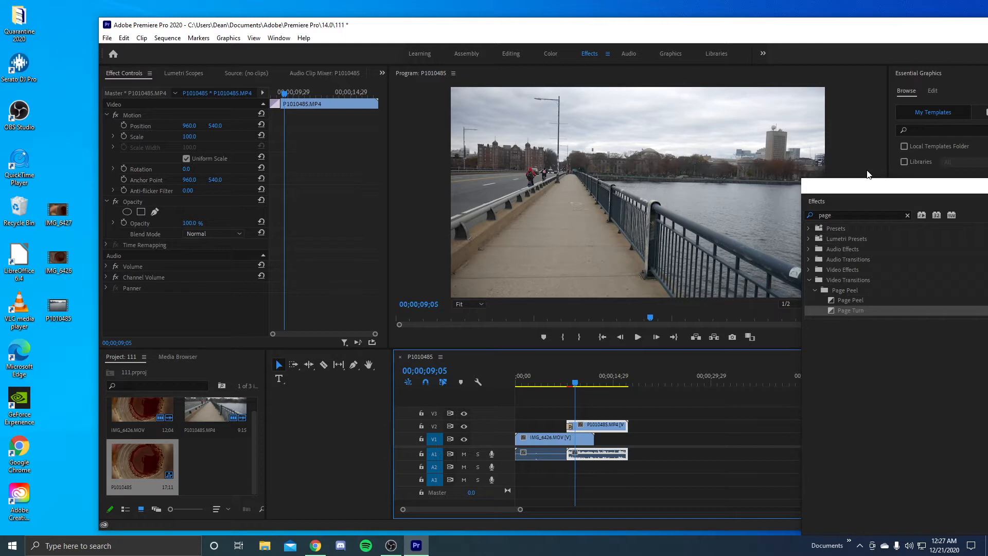
Step: Search the effects for "ven" and apply the Venetian Blinds video effect to the P1010485 clip on V2
click(866, 214)
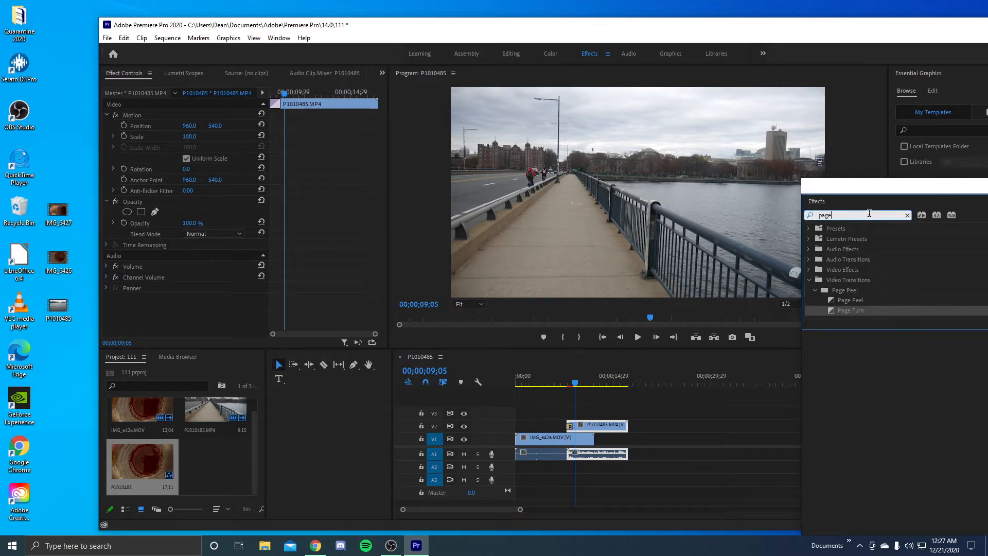
double_click(869, 213)
text(ve)
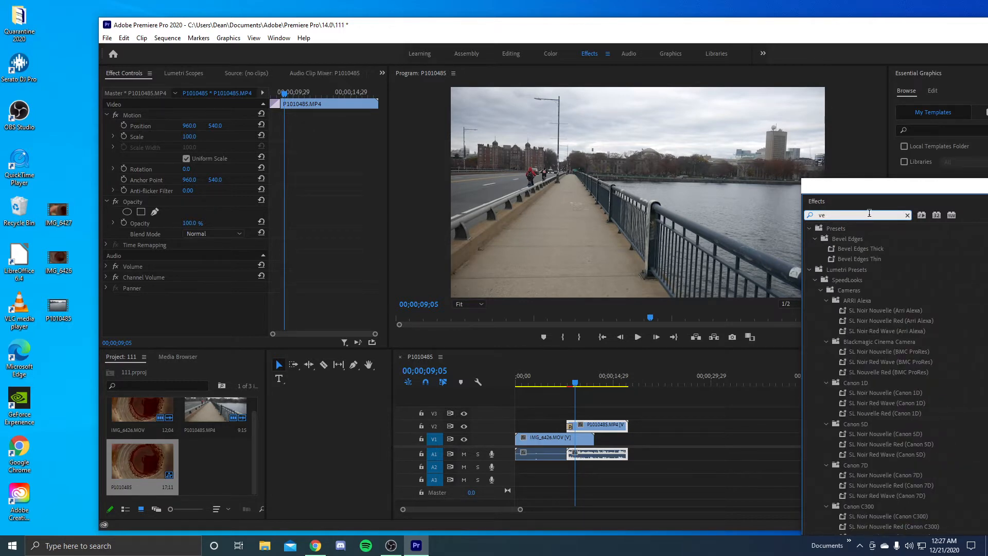
text(nis)
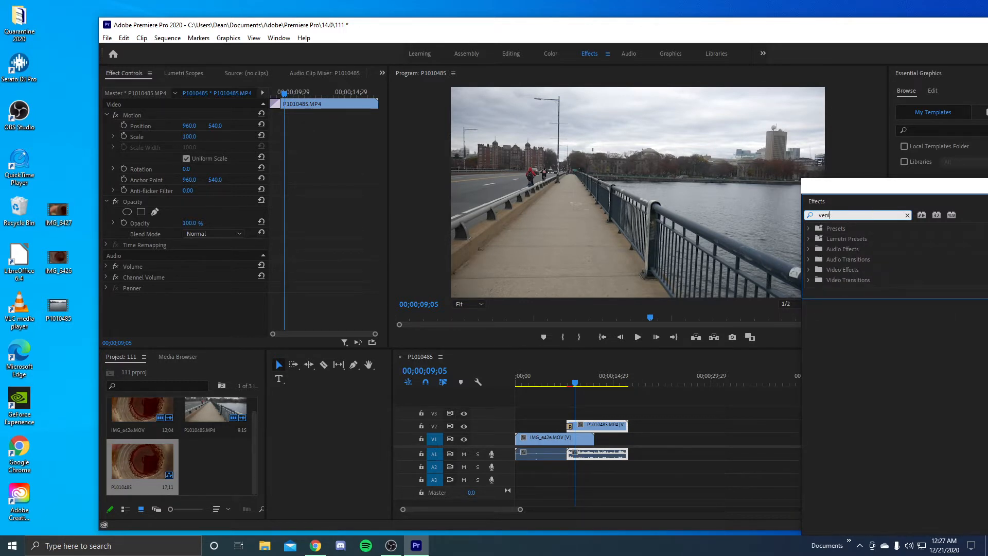
key(BackSpace)
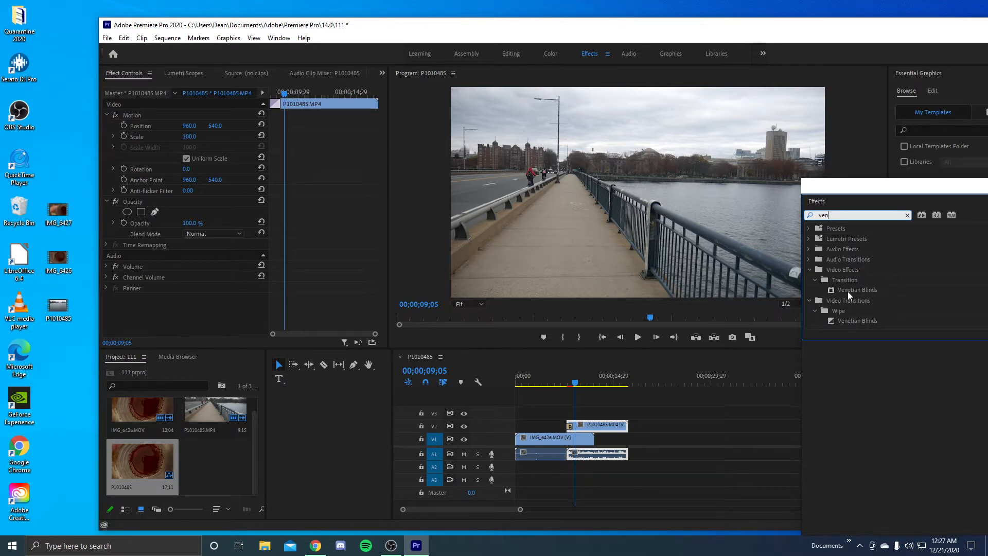
drag(849, 289, 597, 425)
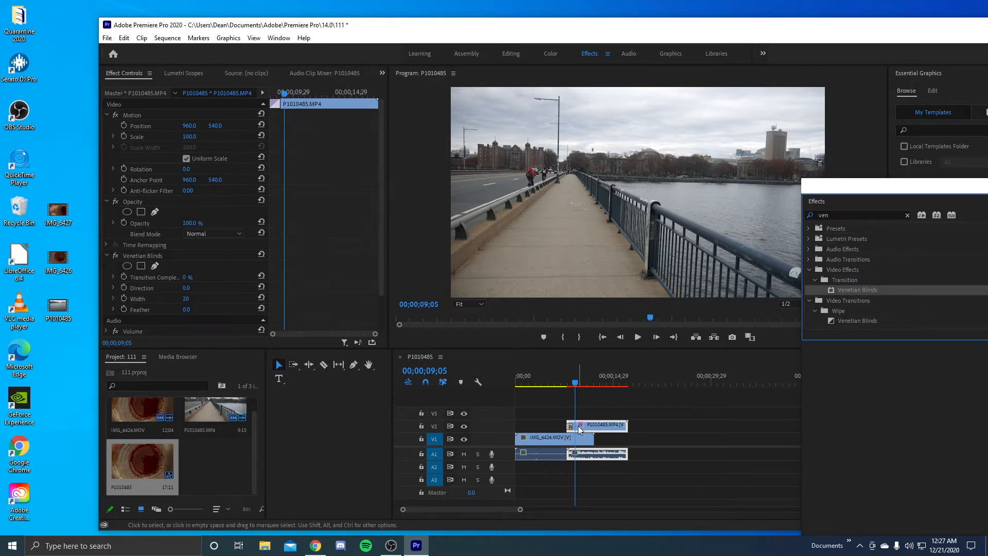
Step: Keyframe the Venetian Blinds Transition Completion at 100% at the start of the V2 clip, at 00;00;07;23
click(573, 385)
drag(573, 385, 566, 384)
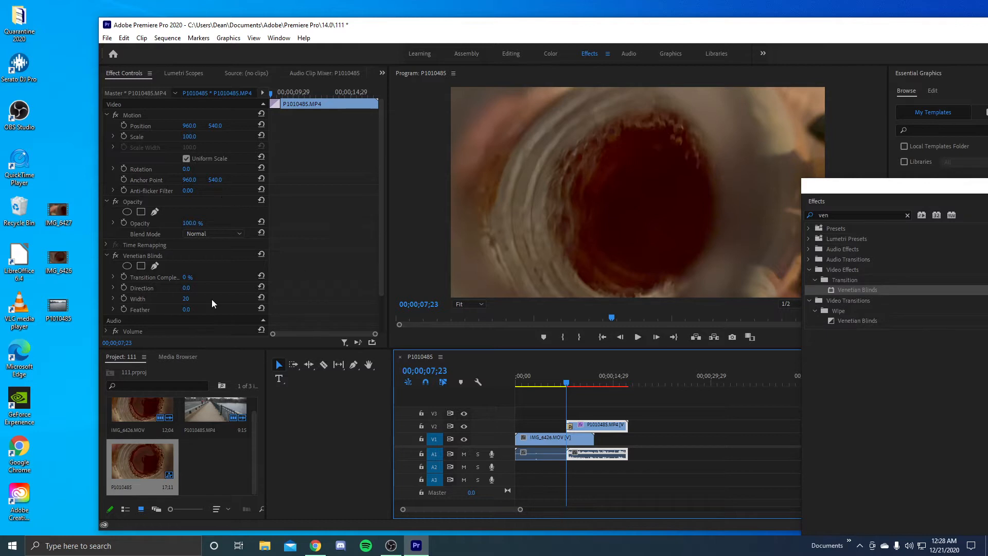
drag(189, 278, 196, 274)
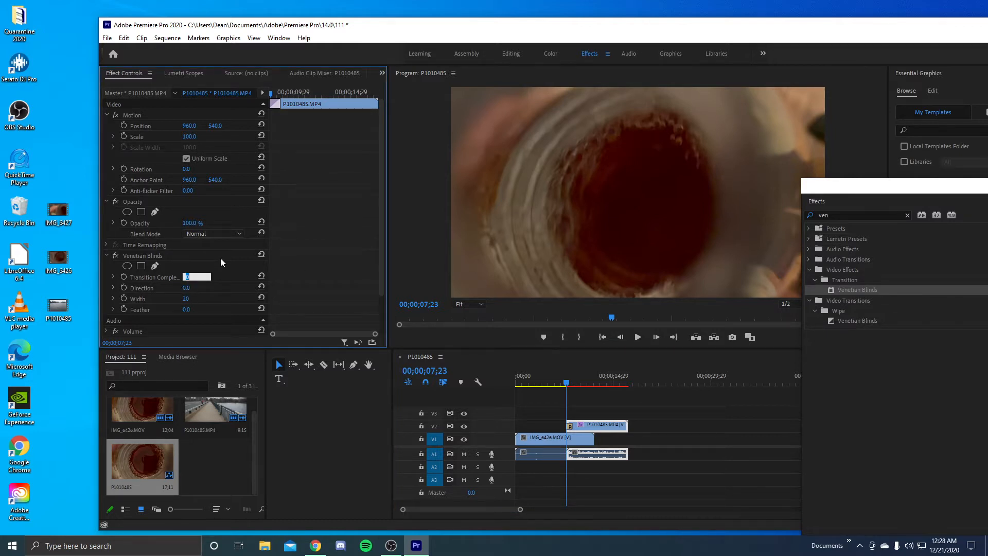
text(100)
key(Return)
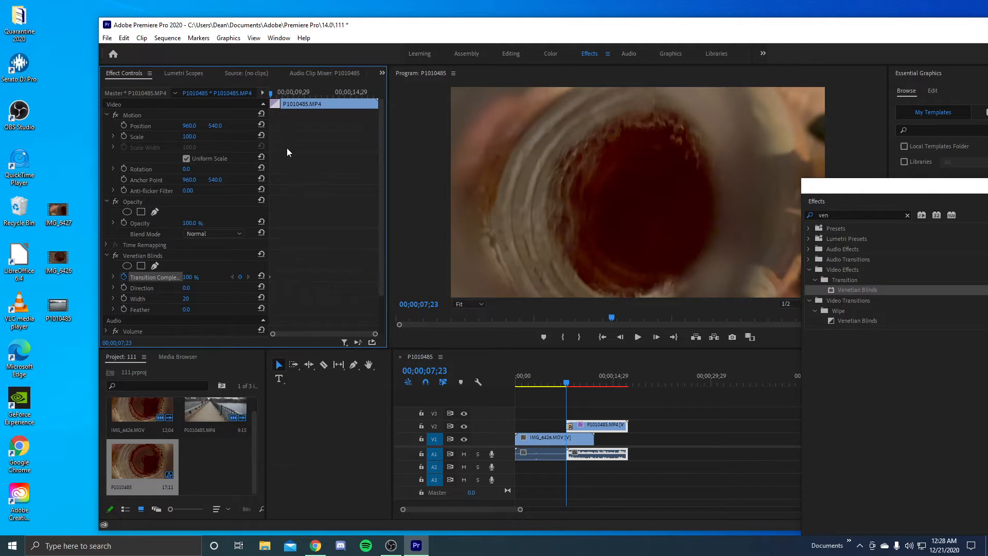
Step: Add a second Transition Completion keyframe of 0% for Venetian Blinds at 00;00;08;22
key(Right)
key(Right)
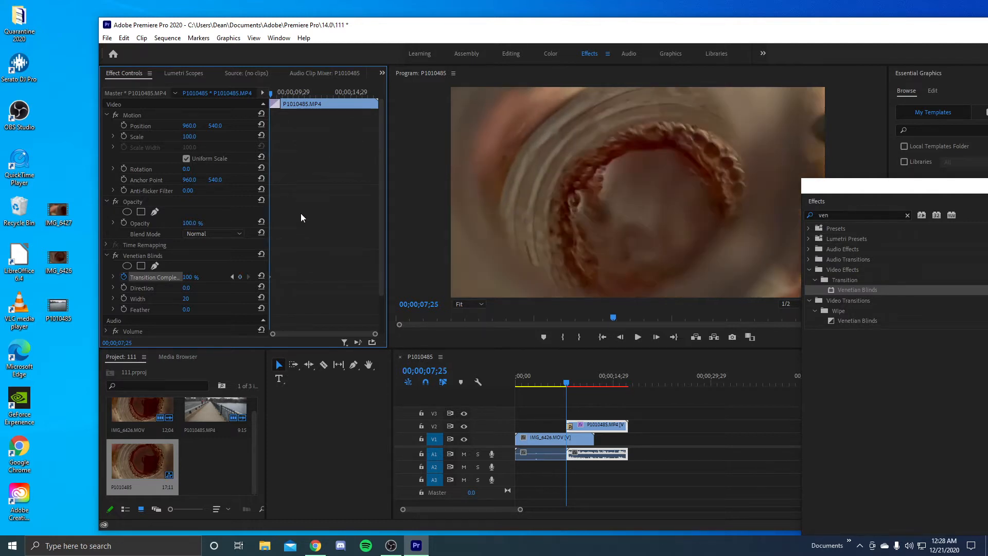
key(Right)
key(Right)
key(Right)
key(Right)
key(Right)
key(Right)
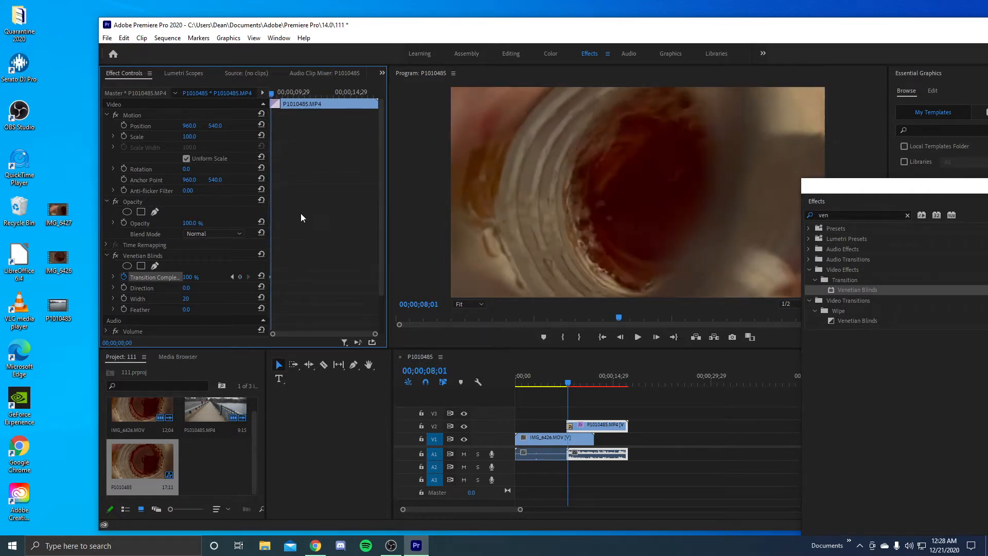
key(Right)
key(Right)
key(Right)
key(Right)
key(Right)
key(Right)
key(Right)
key(Right)
key(Right)
key(Right)
key(Right)
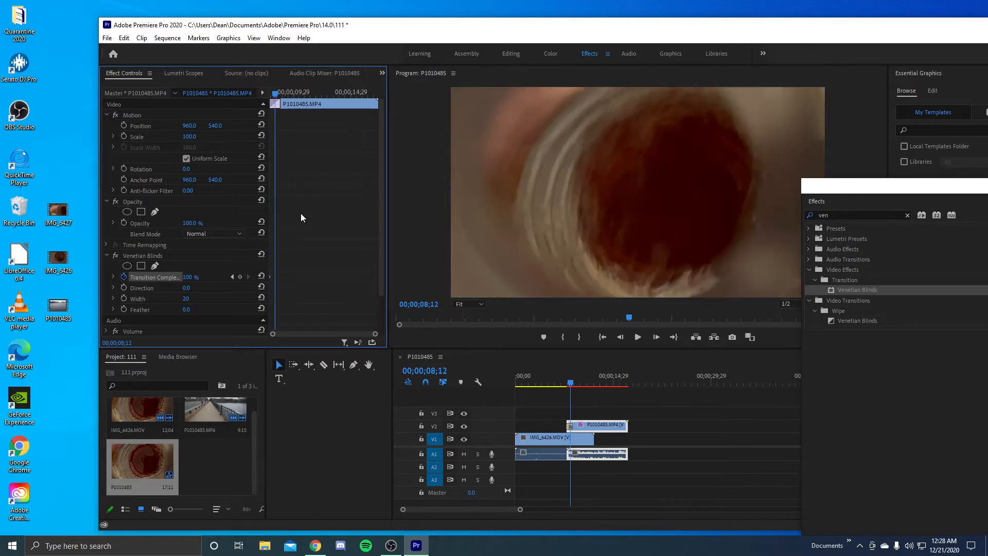
key(Right)
key(Right)
key(Right)
key(Right)
key(Right)
key(Right)
key(Right)
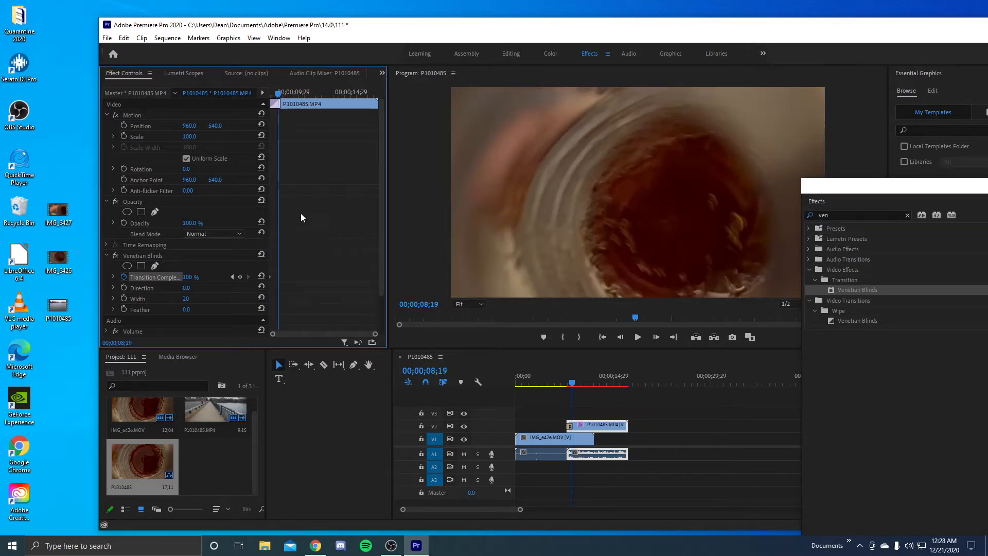
key(Right)
key(Right)
key(Right)
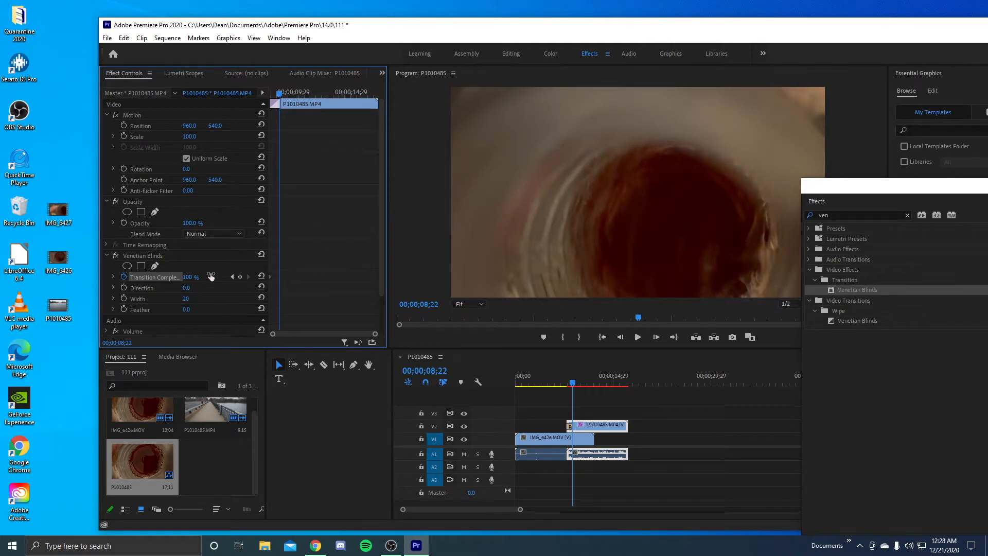
click(196, 274)
text(0)
key(Return)
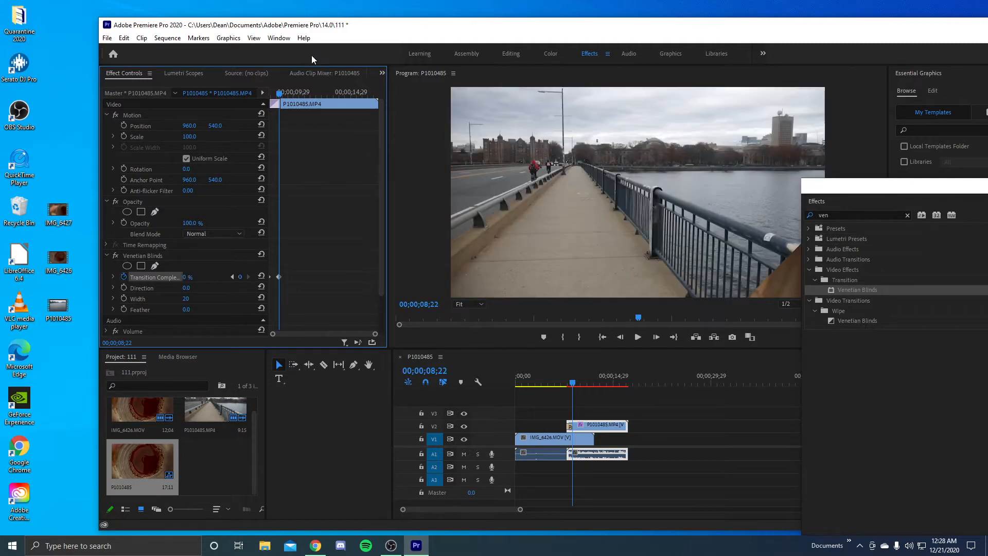
Step: Play back the animated Venetian Blinds effect from the start of the V2 clip
drag(281, 98, 259, 91)
key(space)
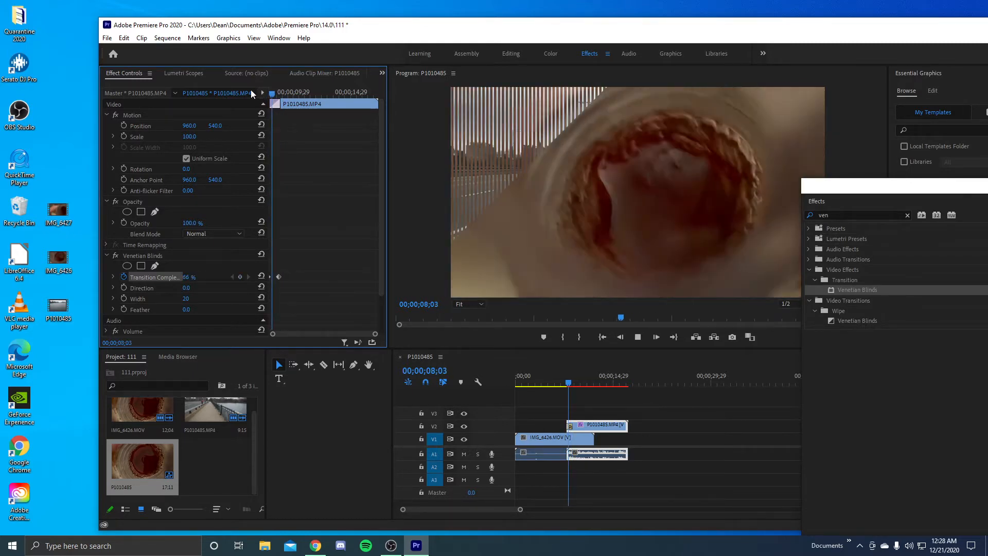
key(space)
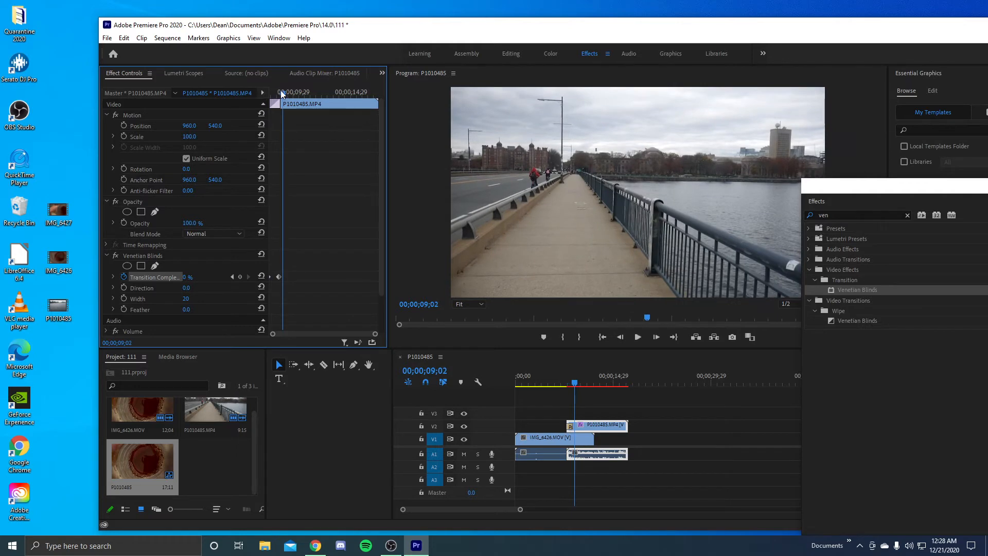
Step: Set the Venetian Blinds Width to 93 and Direction to 32° on the V2 clip, and play back the transition
key(space)
drag(286, 92, 239, 106)
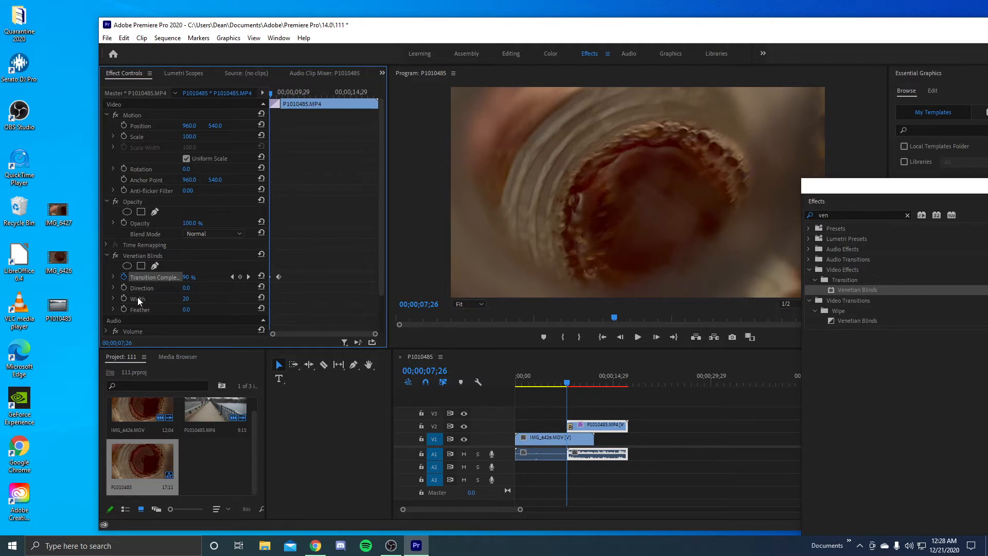
drag(186, 299, 196, 300)
drag(185, 290, 195, 289)
key(space)
key(space)
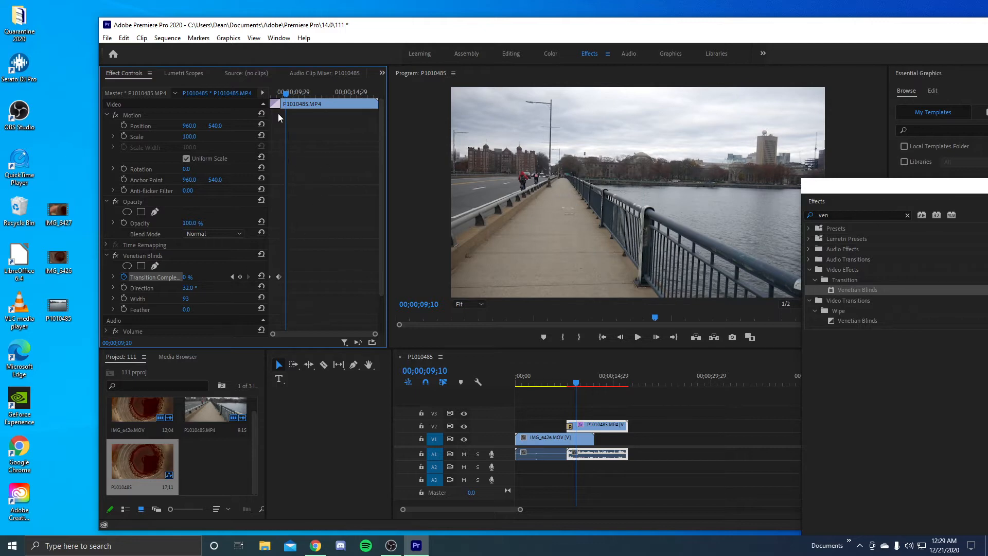
drag(285, 94, 257, 98)
key(space)
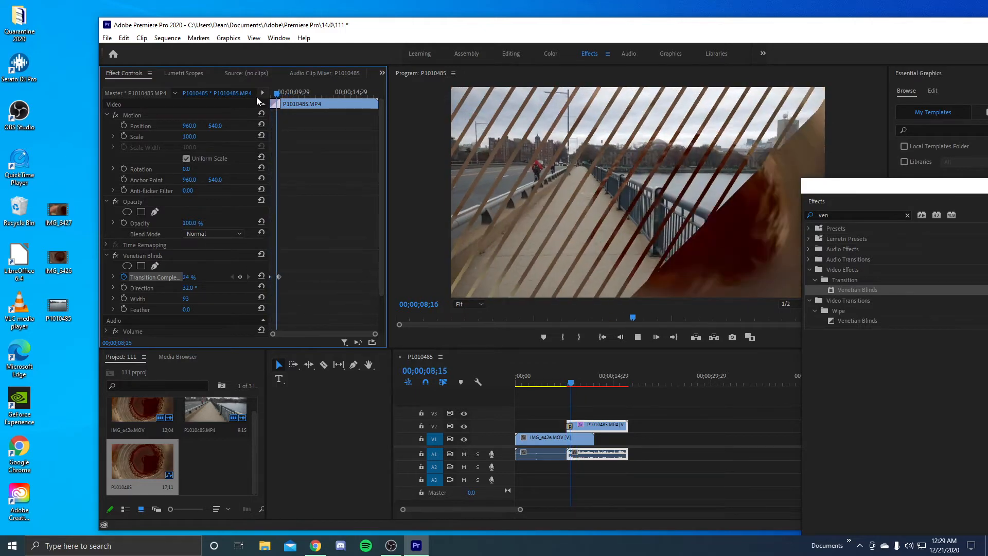
key(space)
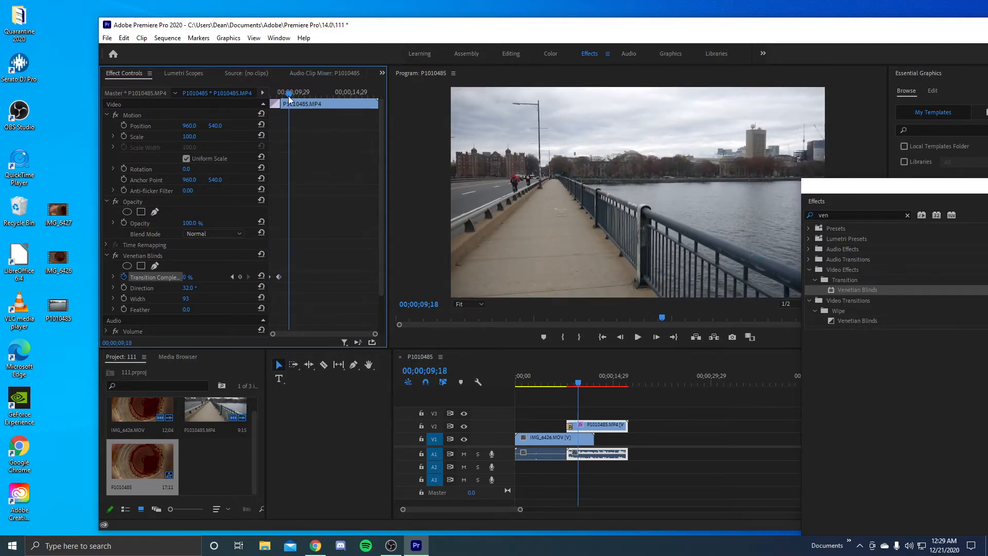
Step: Set the Venetian Blinds Direction to 101° and Width to 229, and play back the transition from the clip's start
drag(288, 96, 276, 98)
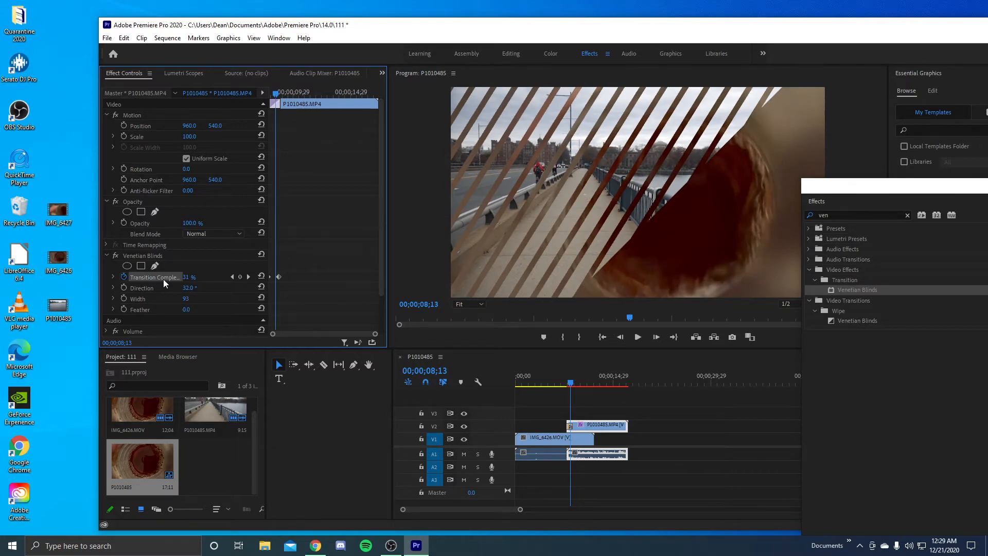
drag(182, 288, 211, 300)
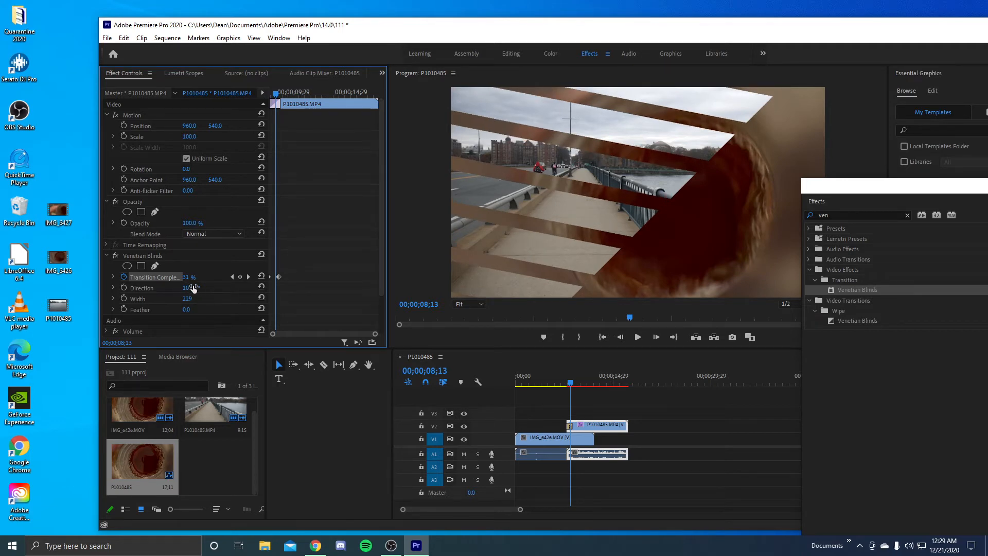
key(space)
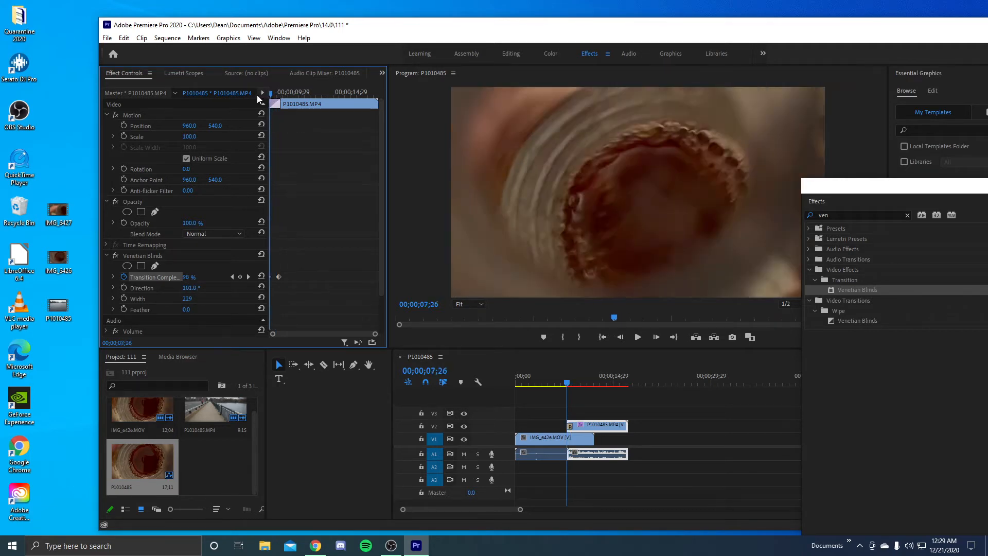
key(space)
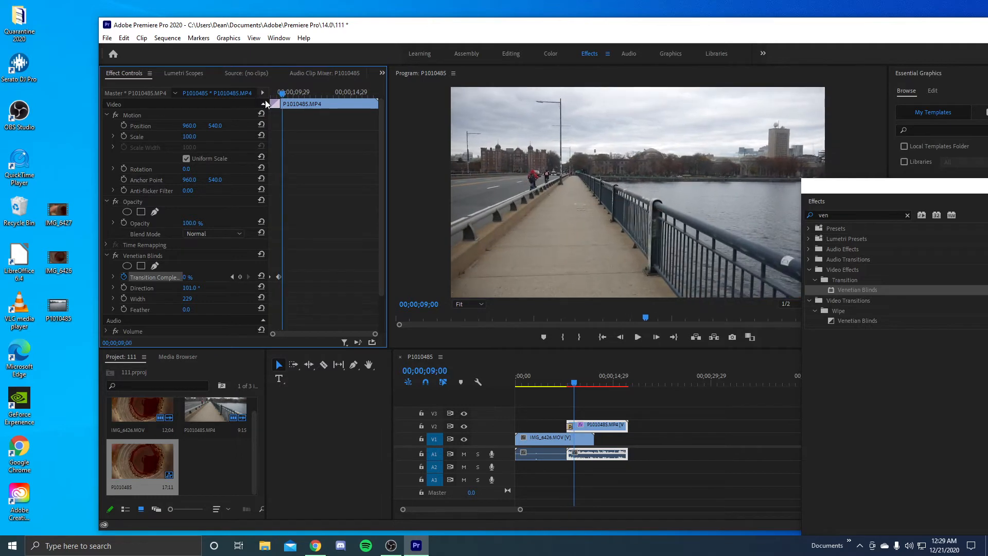
drag(282, 94, 263, 95)
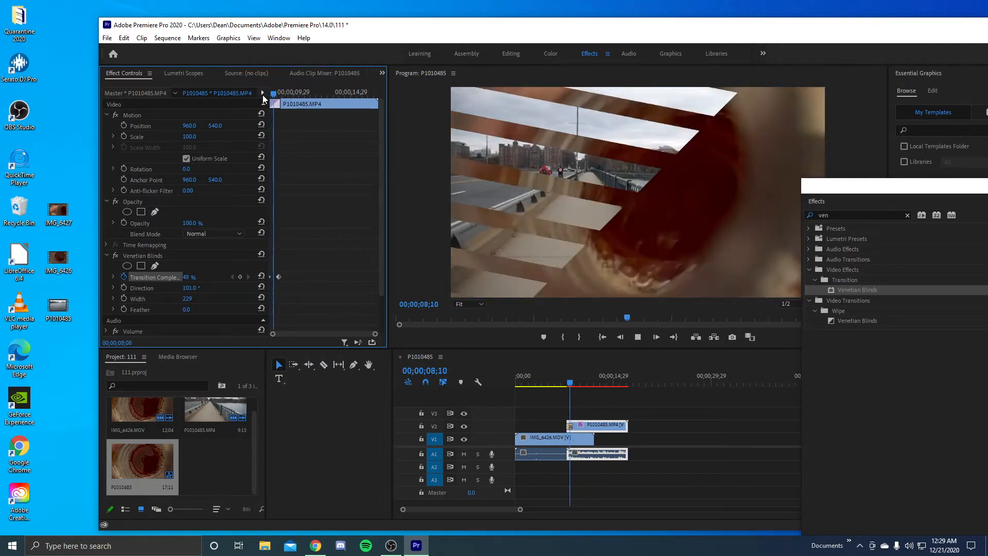
key(space)
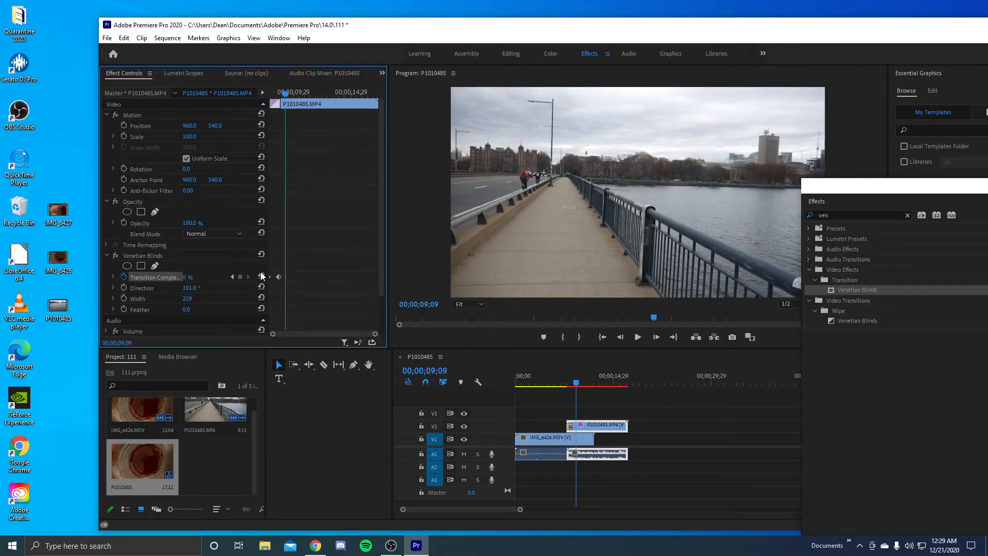
Step: Raise the Venetian Blinds Feather to 59 and preview the softened transition in the timeline
drag(286, 92, 261, 88)
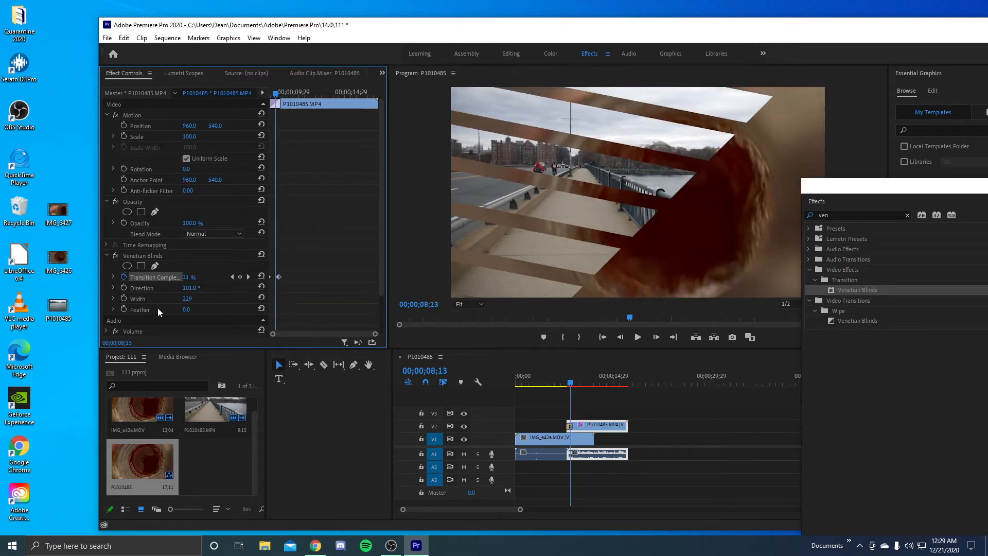
drag(187, 310, 217, 310)
key(space)
key(space)
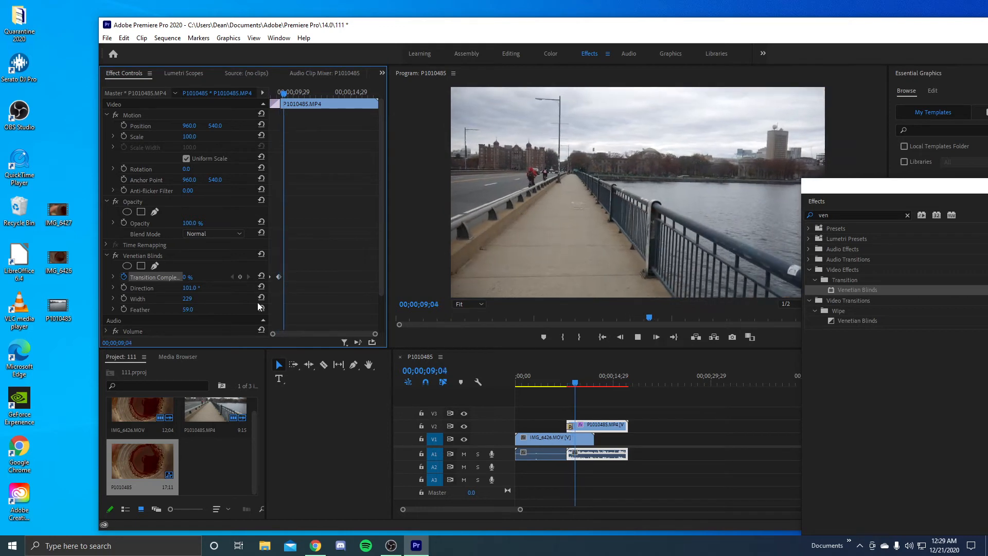
click(561, 378)
key(space)
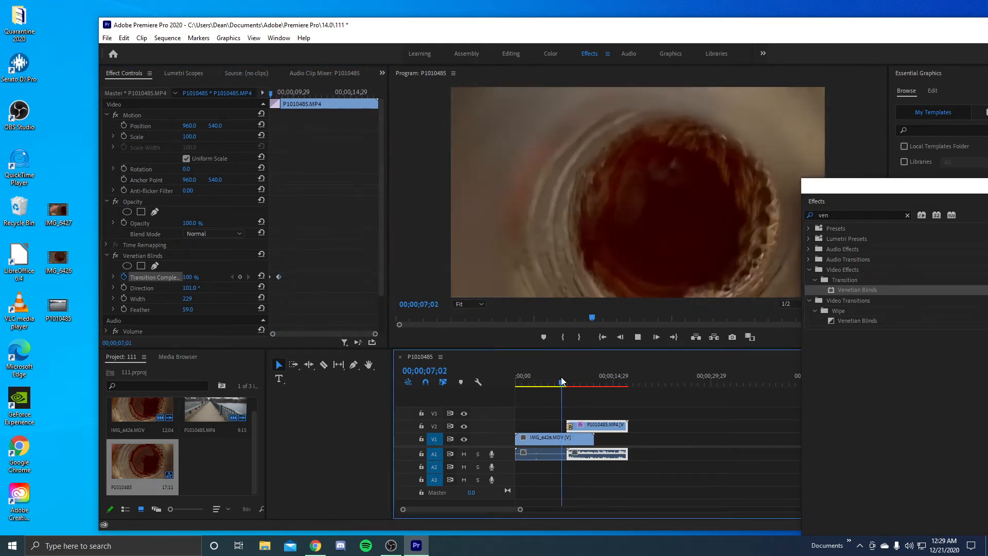
key(space)
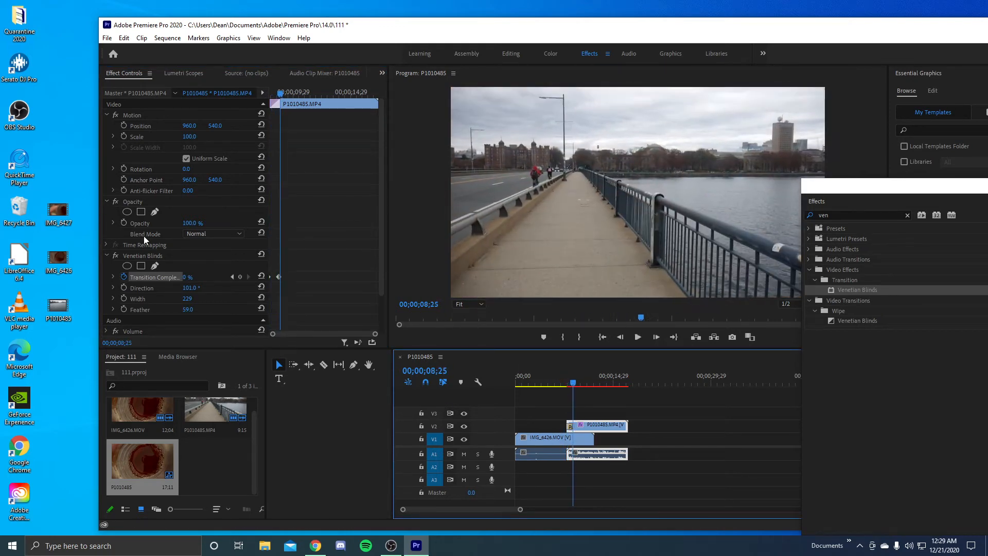
Step: Set the Venetian Blinds Direction to 63° and Width to 208, and play back the result
drag(280, 94, 262, 91)
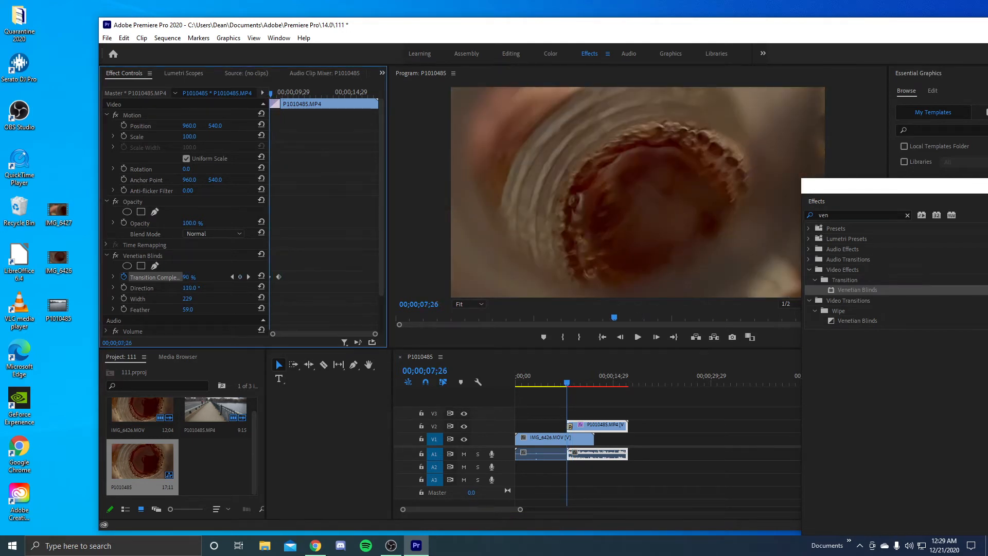
drag(191, 288, 186, 302)
key(space)
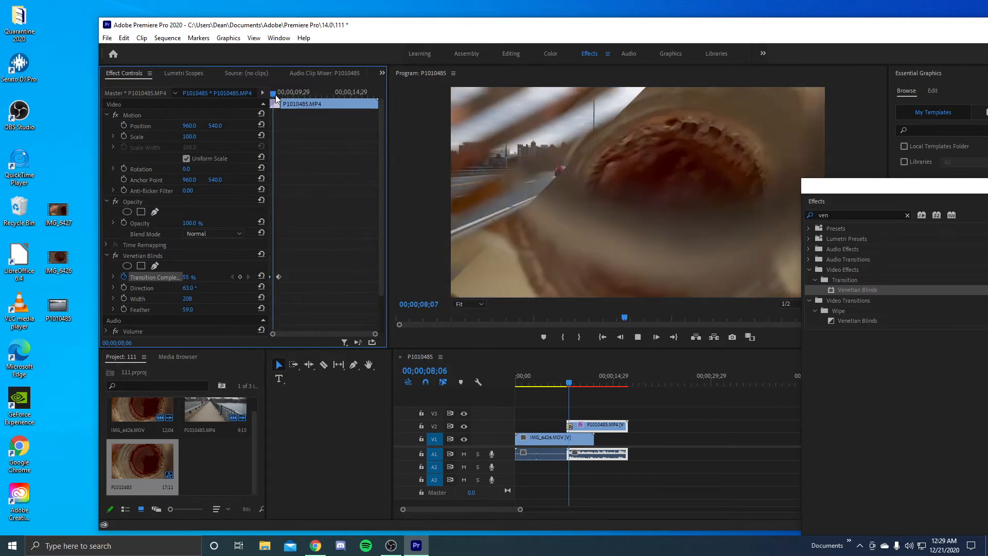
key(space)
Step: Return the Venetian Blinds Feather to 0, set its Direction to 90°, and preview from the clip's start
drag(192, 310, 190, 310)
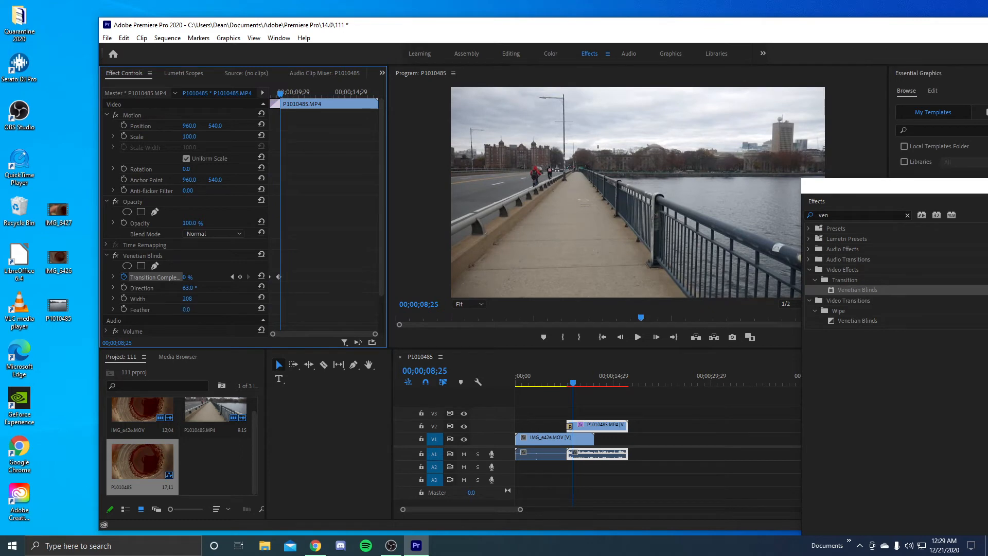
mouse_move(279, 90)
mouse_down()
mouse_move(266, 89)
mouse_move(277, 90)
mouse_up()
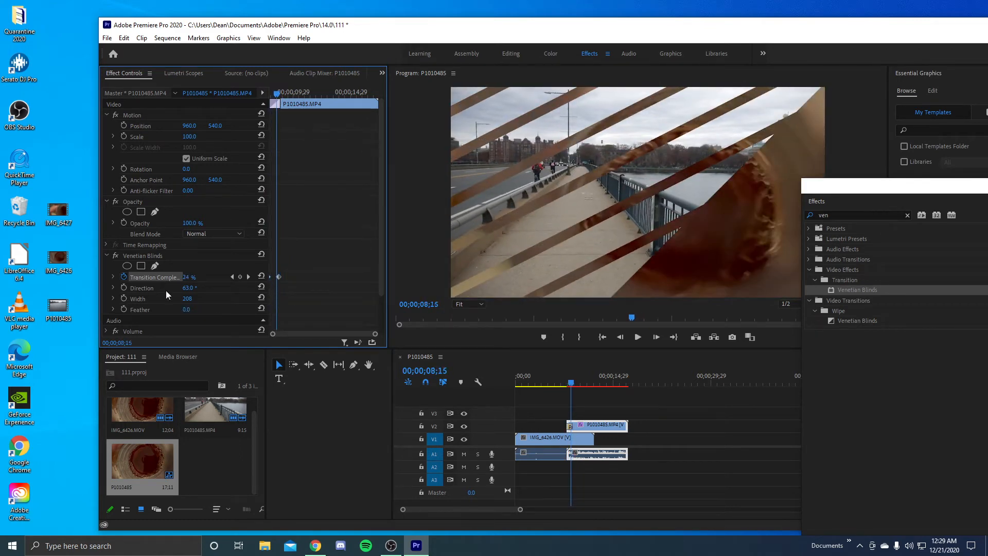
drag(184, 293, 199, 292)
drag(277, 91, 260, 89)
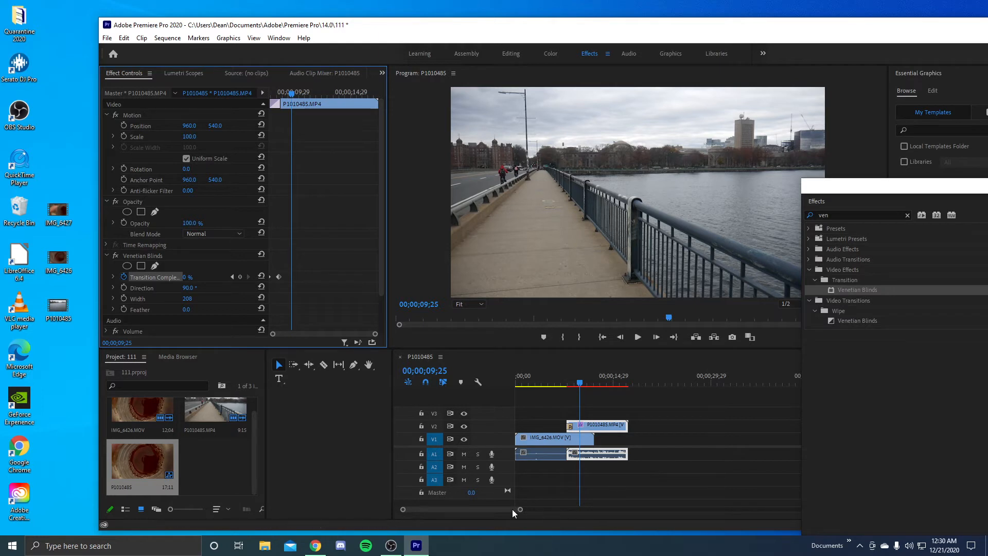
Step: Delete all the clips from the timeline
drag(676, 397, 517, 495)
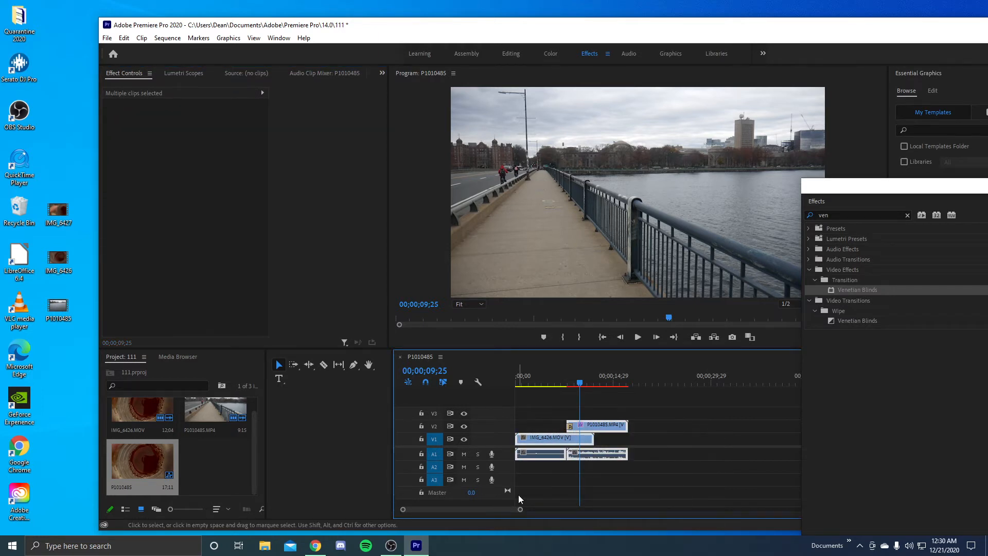
key(Delete)
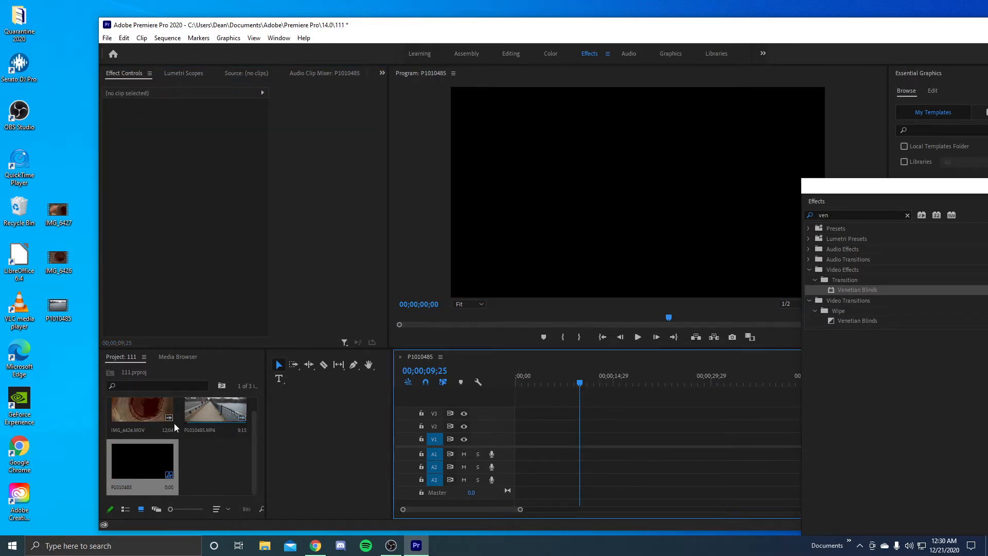
Step: Place IMG_6426.MOV at the start of V1 and P1010485.MP4 on V2 from 00;00;09;25, overlapping the first clip's end
drag(142, 410, 512, 454)
drag(215, 412, 597, 439)
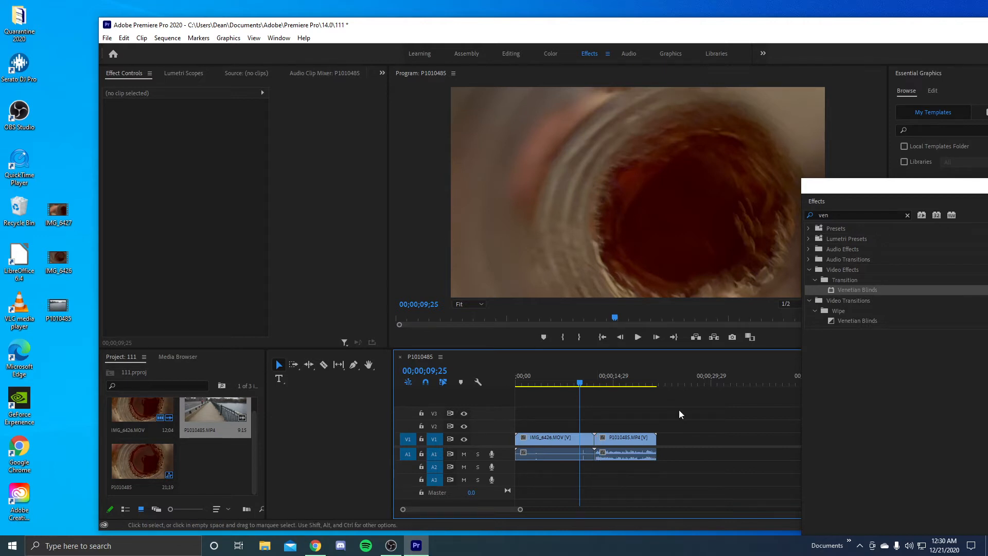
drag(621, 440, 605, 431)
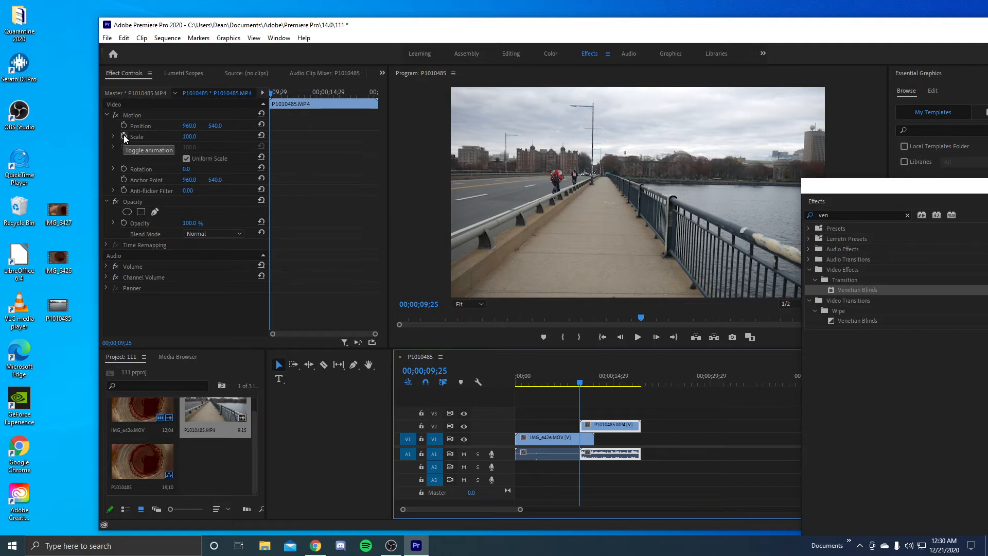
Step: Try a Scale of 25 on the V2 clip without keyframes and undo it
click(191, 136)
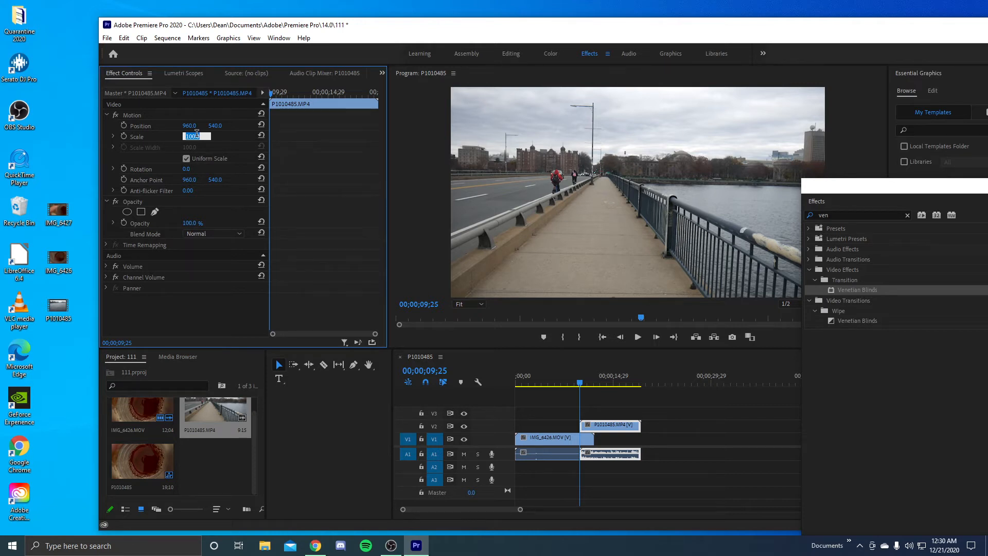
text(25)
key(Return)
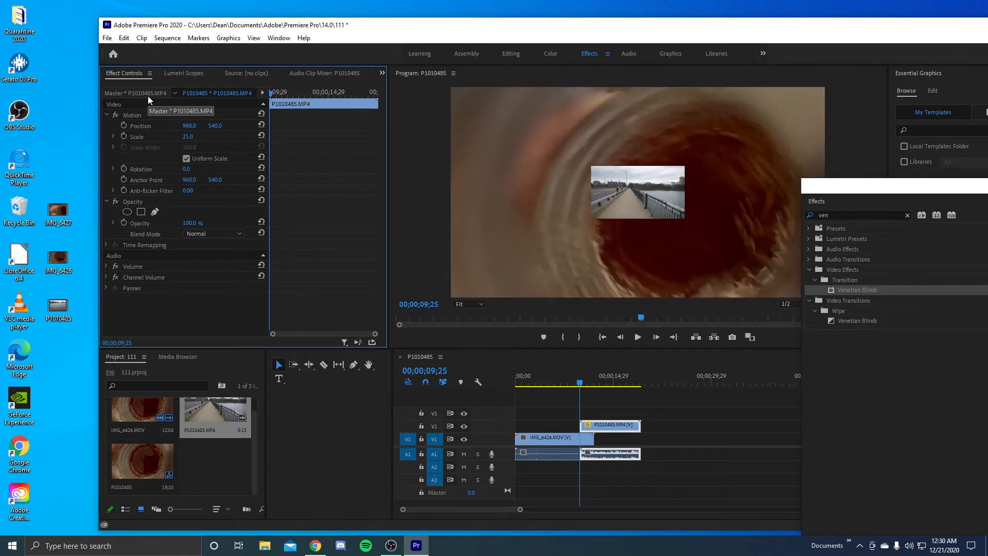
key(ctrl+z)
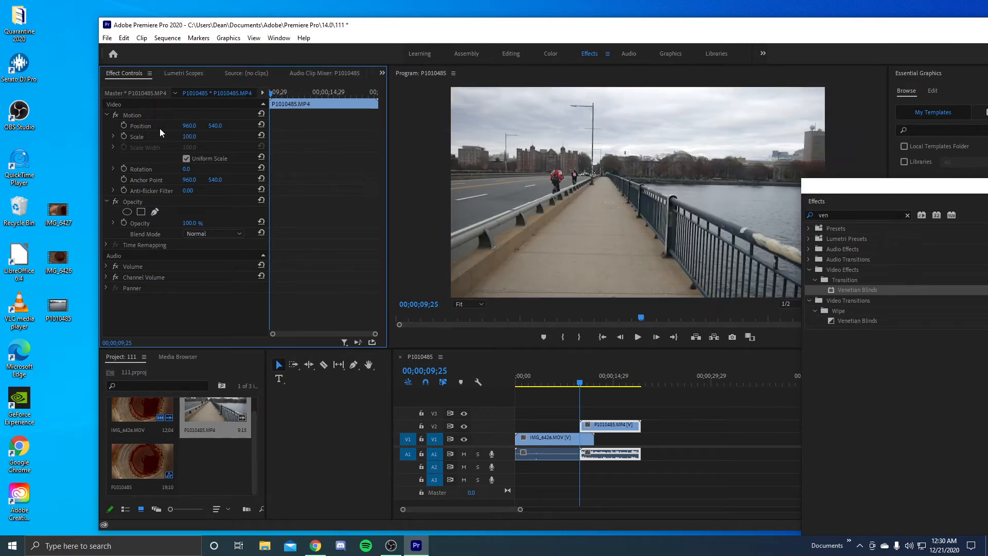
Step: Keyframe the V2 clip's Scale at 100 at 00;00;09;25 and at 50 at 00;00;10;02
click(123, 135)
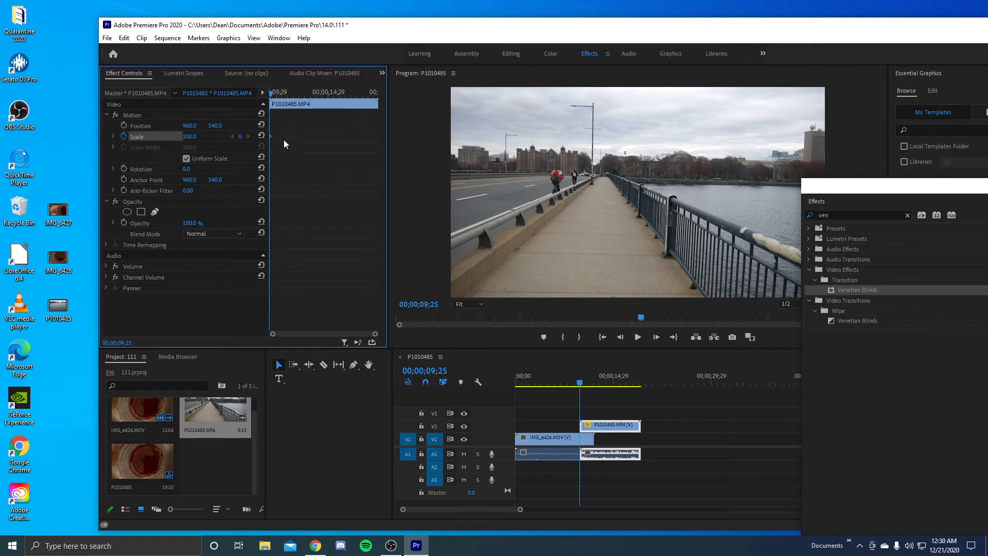
key(Right)
key(Right)
key(Right)
key(Right)
key(Right)
key(Right)
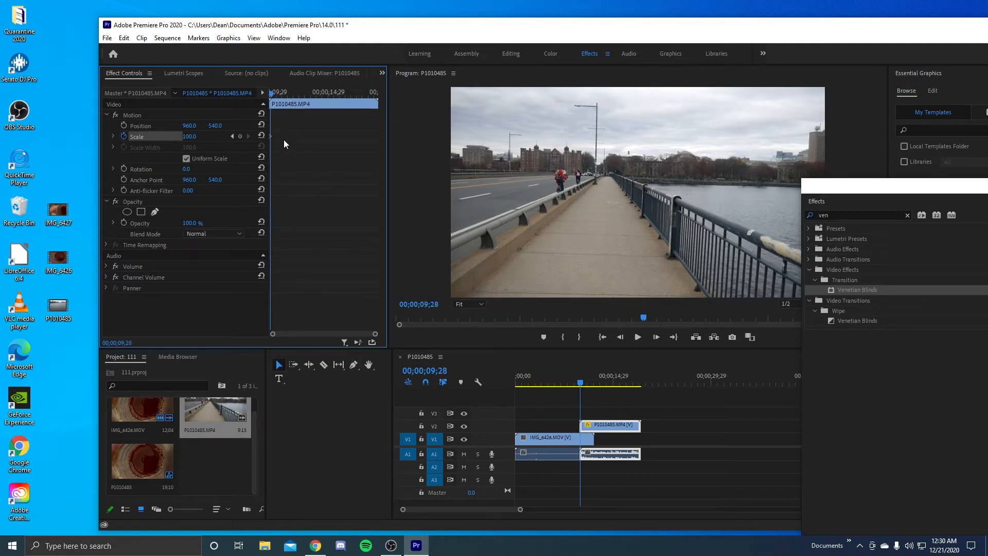
key(Right)
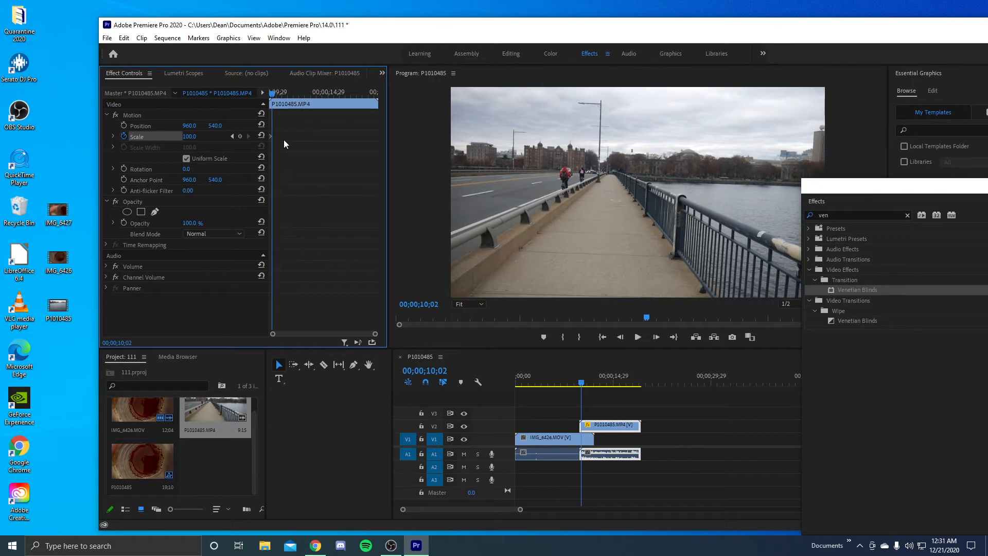
click(188, 138)
text(50)
key(Return)
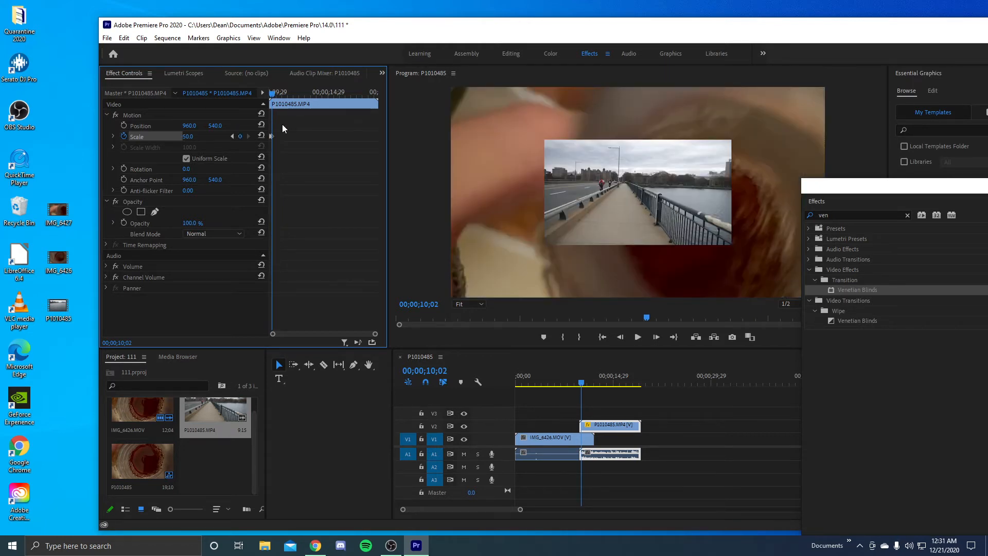
Step: Add a Scale keyframe of 75 to the V2 clip at 00;00;10;08
key(Right)
key(Right)
key(Right)
key(Right)
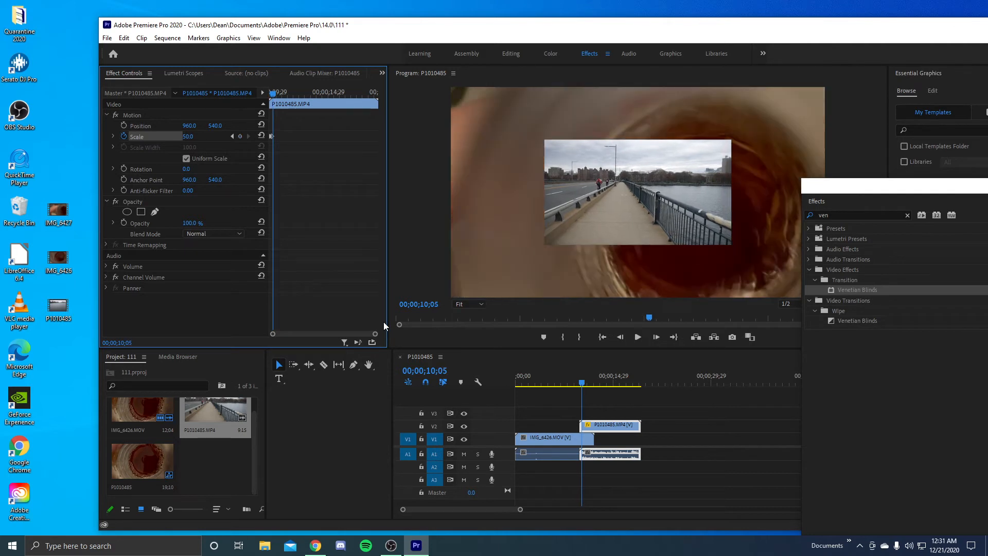
key(Right)
key(Right)
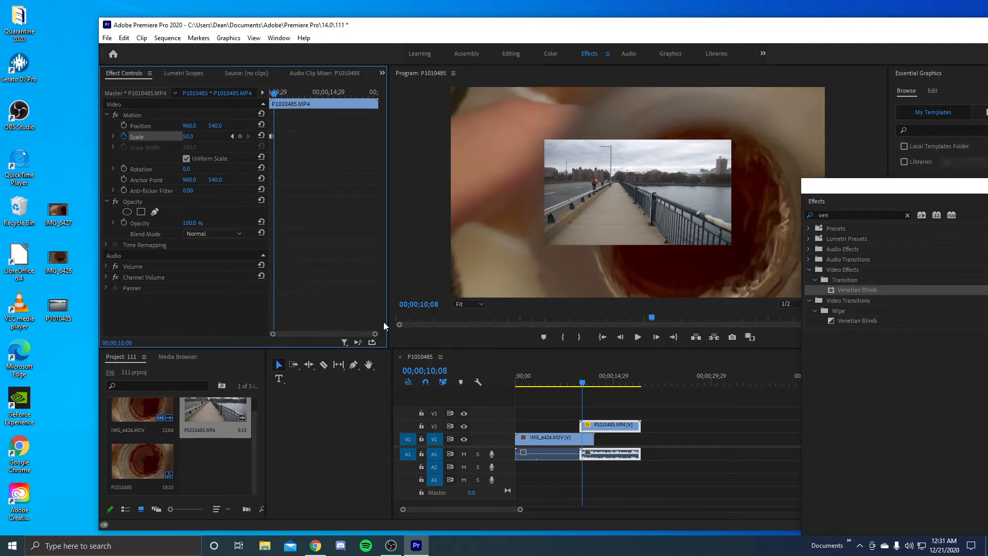
click(187, 137)
text(75)
key(Return)
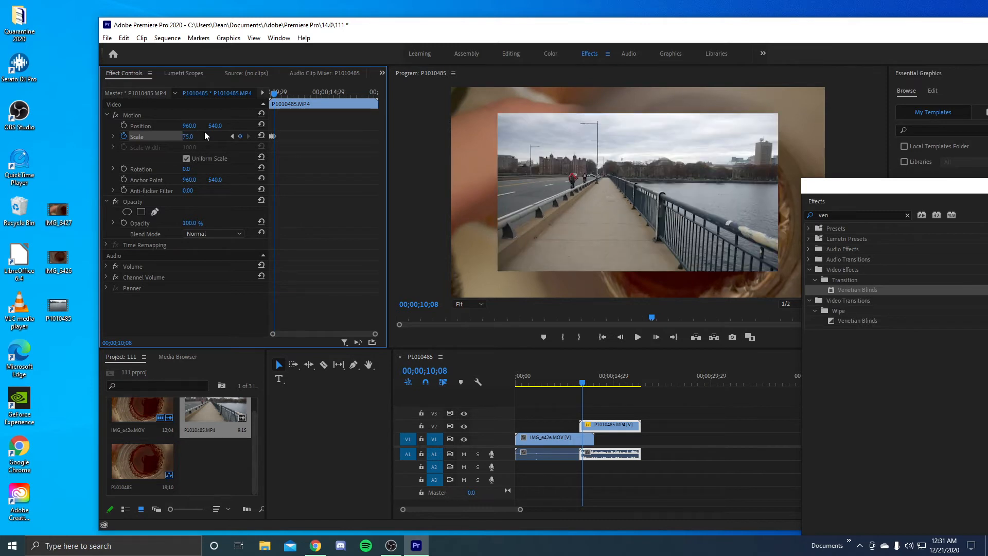
Step: Add a Scale keyframe of 100 to the V2 clip at 00;00;10;13
key(Right)
key(Right)
key(Right)
key(Right)
key(Right)
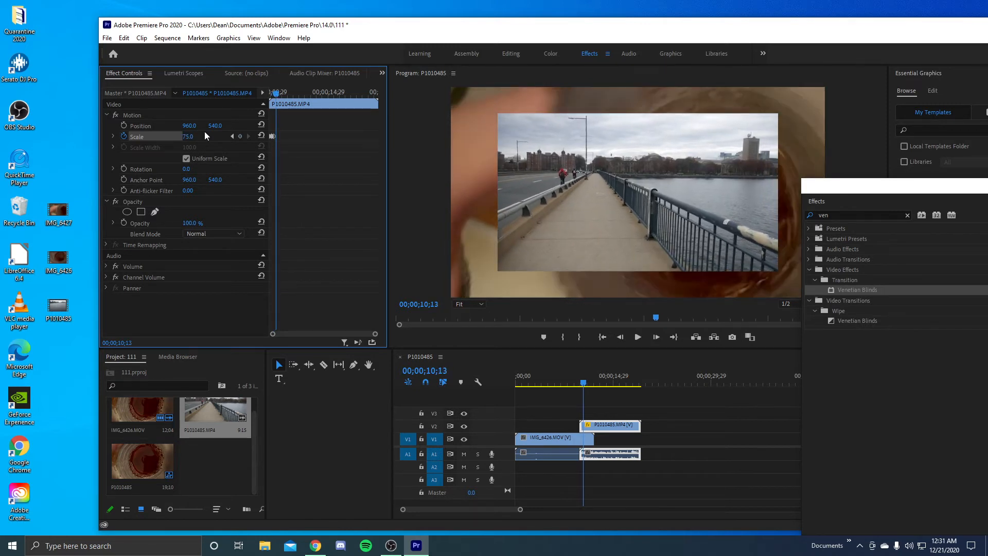
click(205, 136)
text(100)
key(Return)
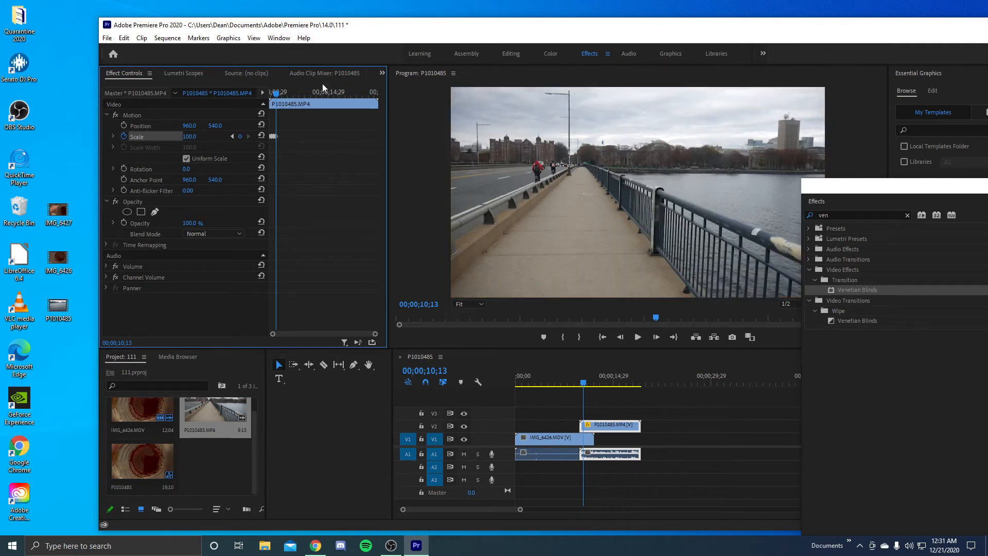
Step: Play the sequence across the start of the V2 clip to review the keyframed Scale animation
key(space)
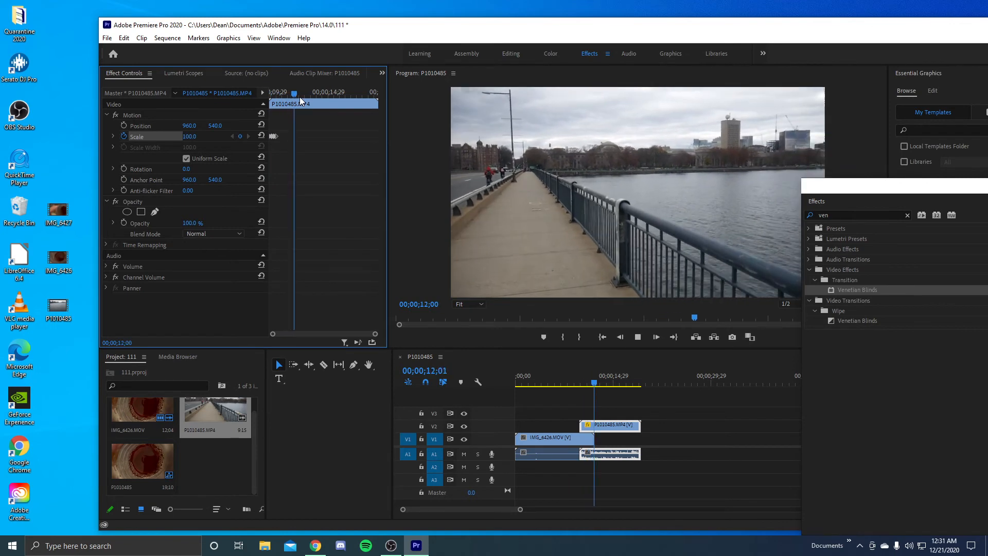
key(space)
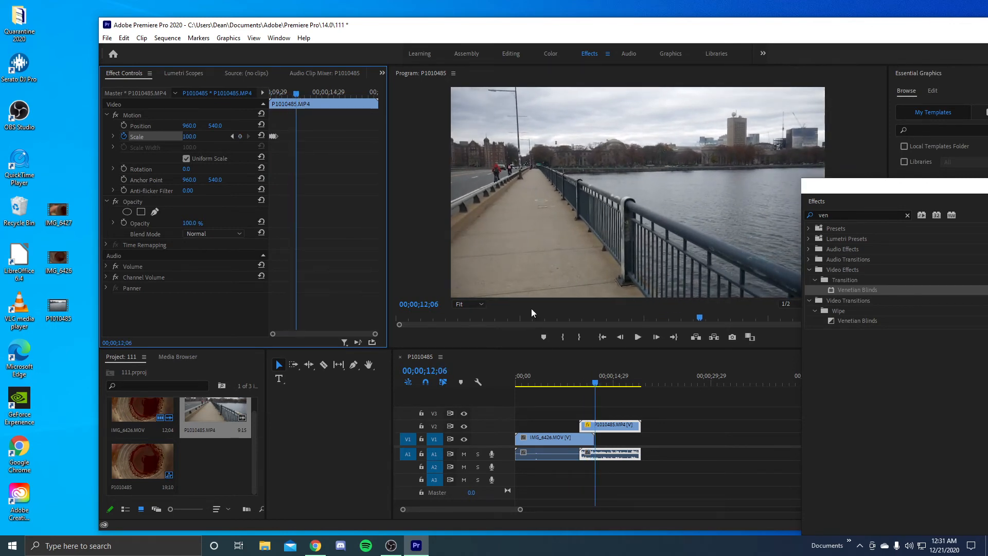
drag(595, 385, 578, 387)
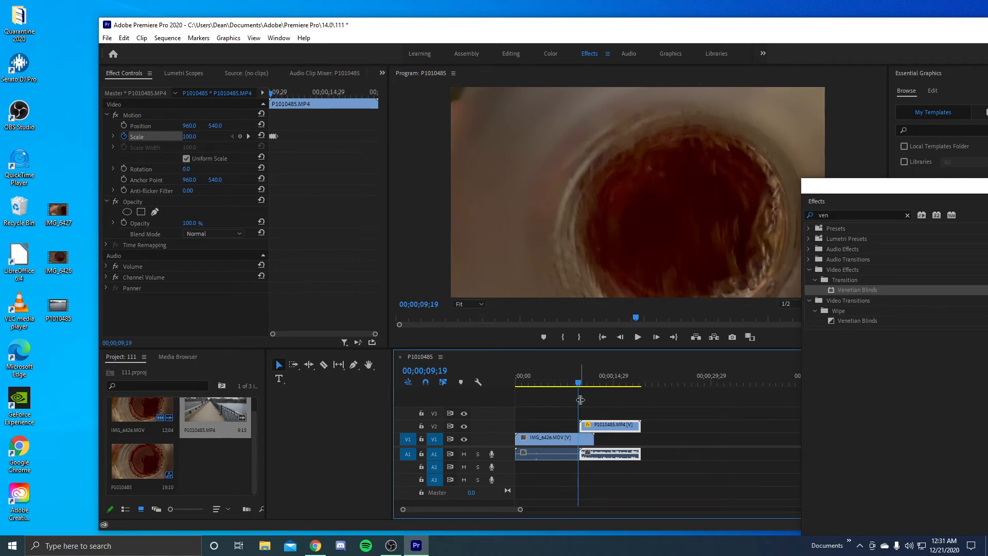
key(space)
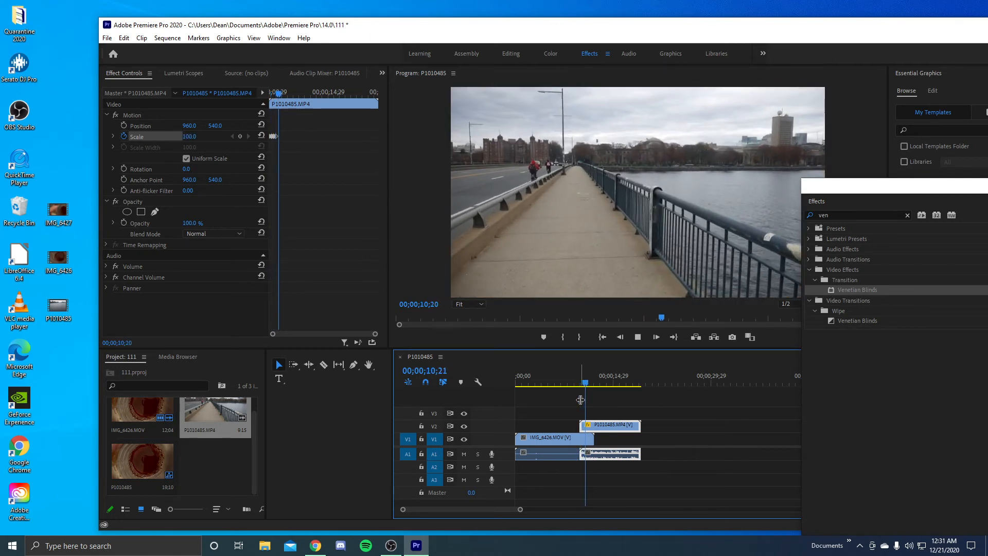
key(space)
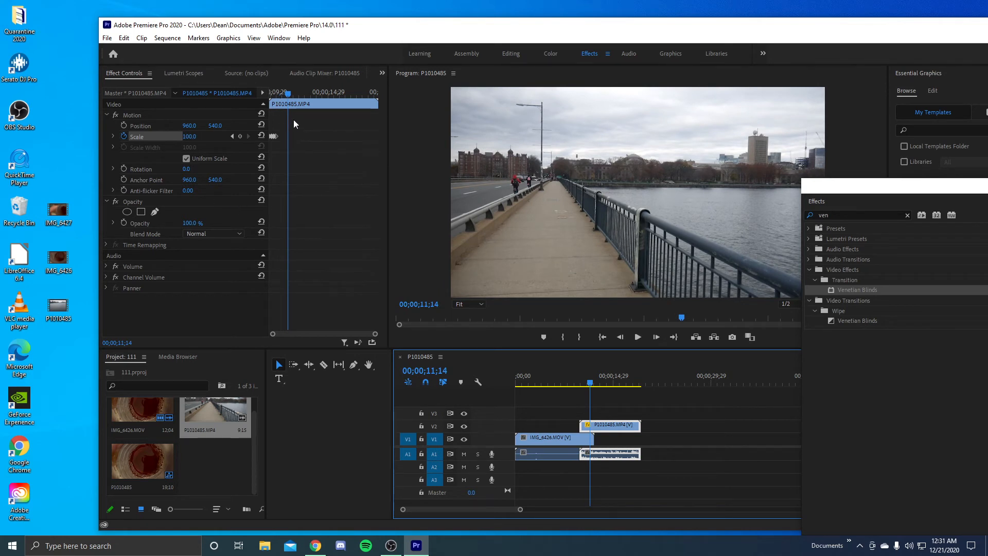
Step: Select all of the V2 clip's Scale keyframes and change their interpolation to Hold
drag(284, 117, 265, 155)
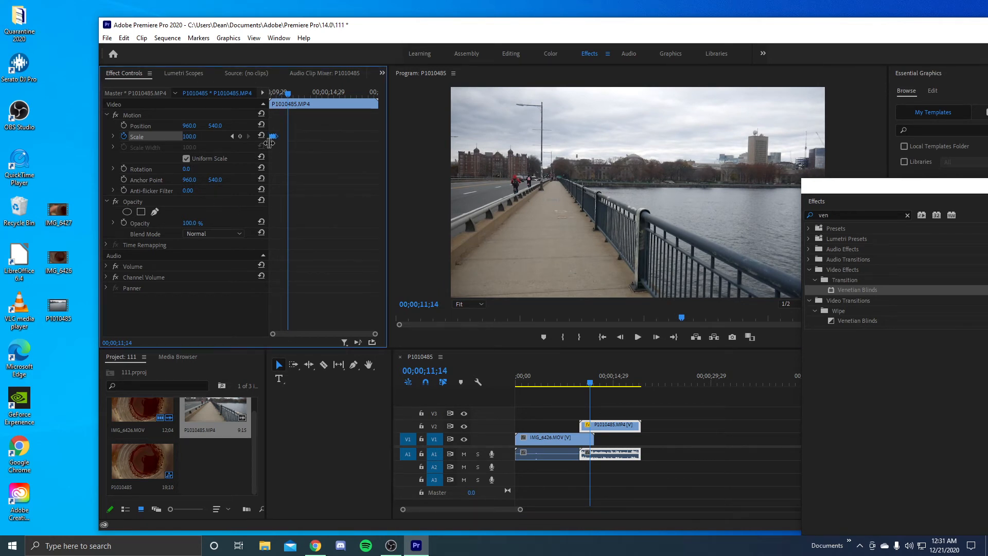
right_click(271, 136)
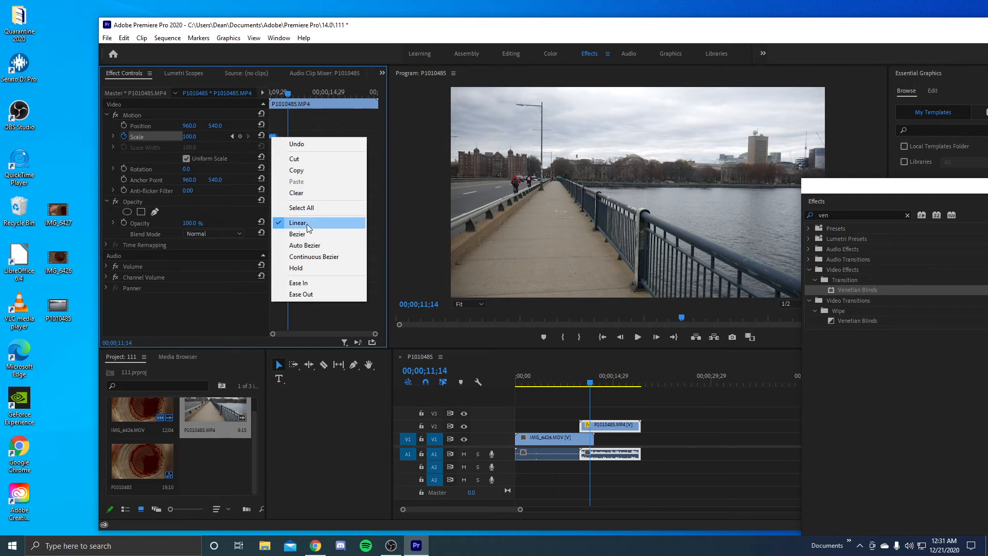
click(315, 267)
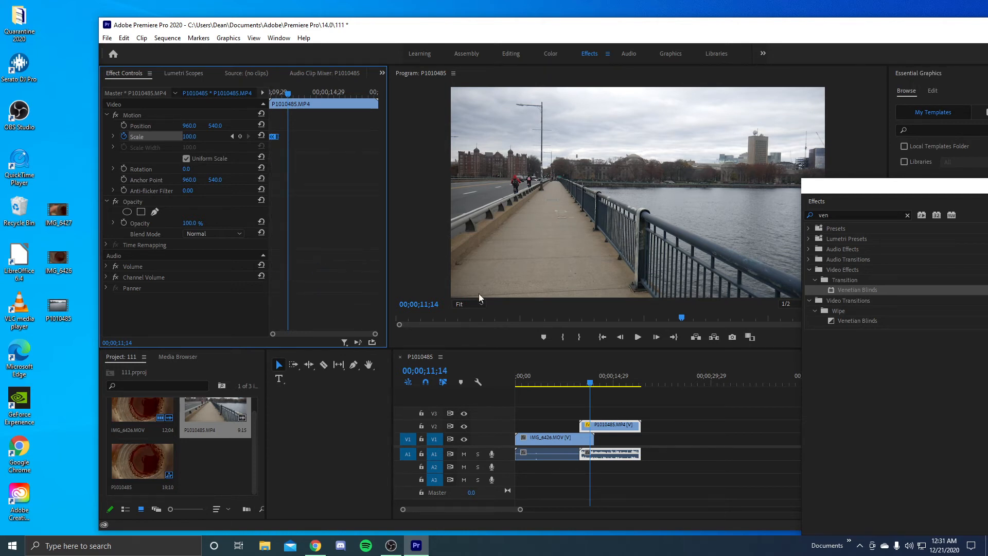
Step: Play the transition from just before the V2 clip to review the Hold keyframes
click(577, 378)
key(space)
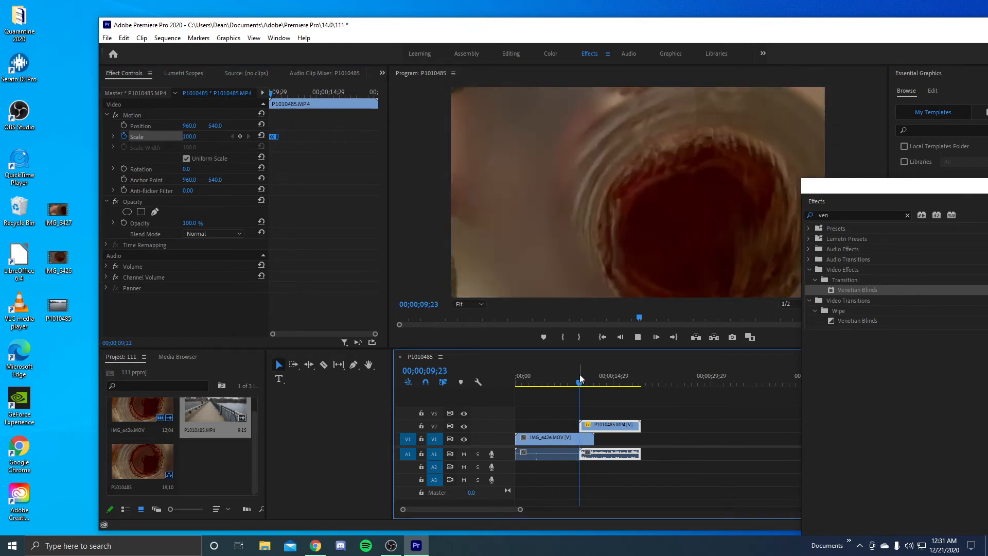
click(580, 378)
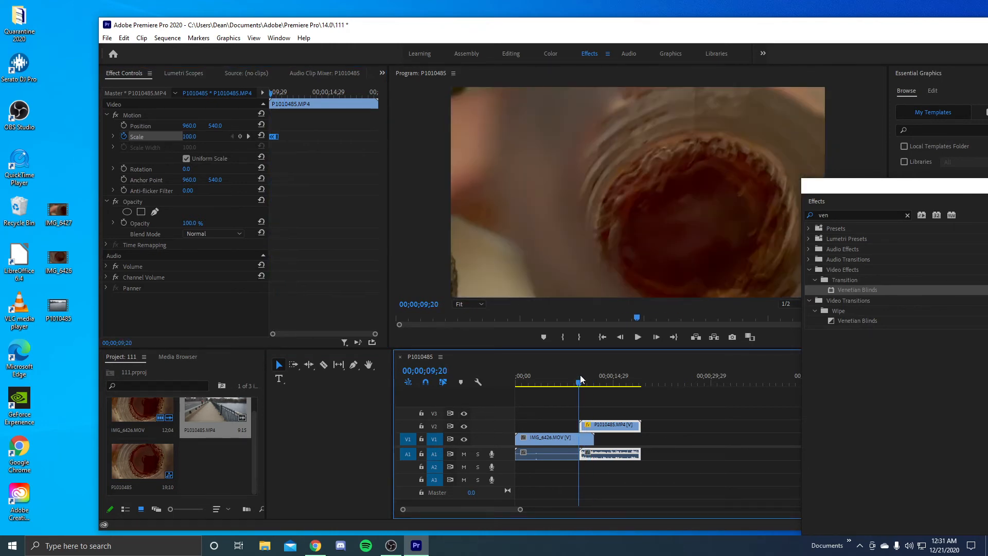
key(space)
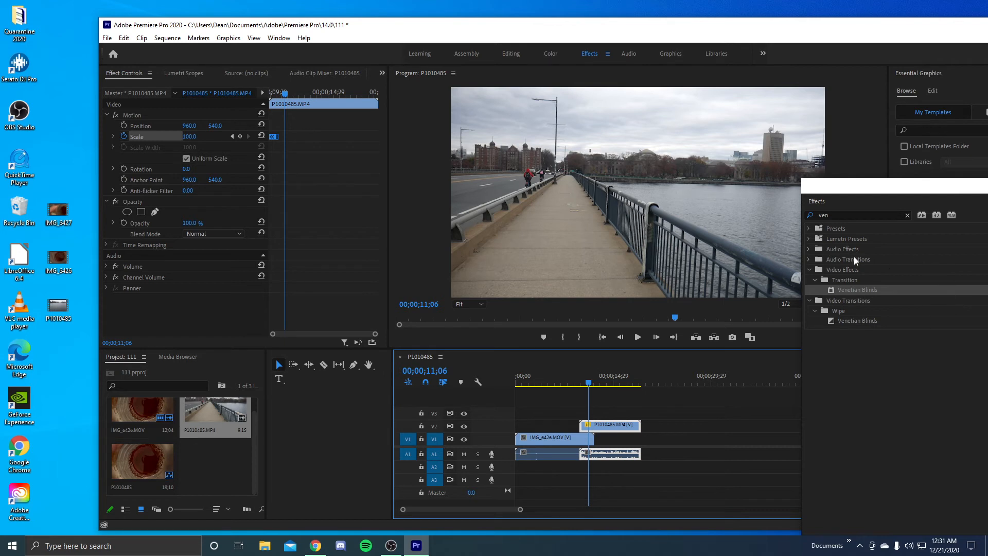
Step: Search the effects for "eye" and split the V1 clip IMG_6426.MOV with the Razor tool where the V2 clip begins
double_click(834, 215)
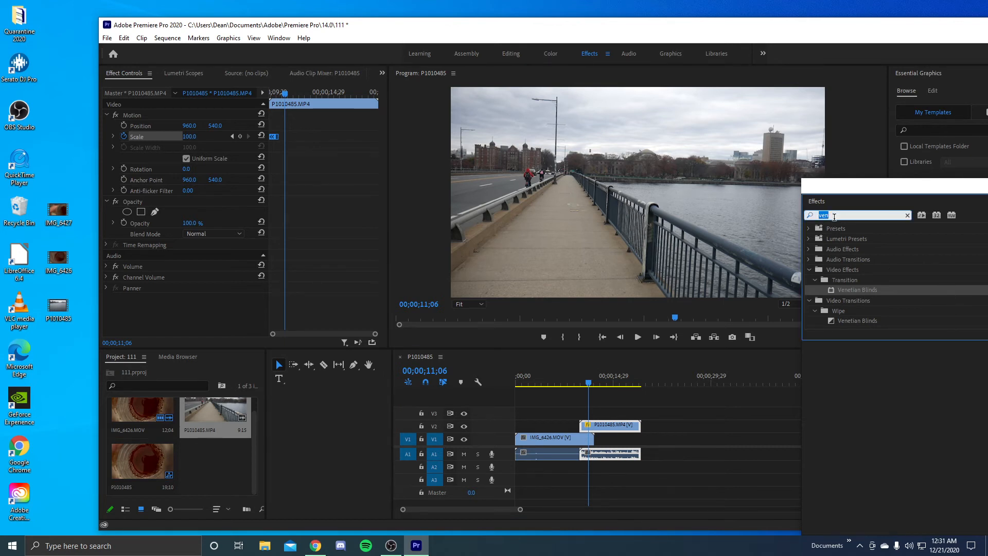
text(eye)
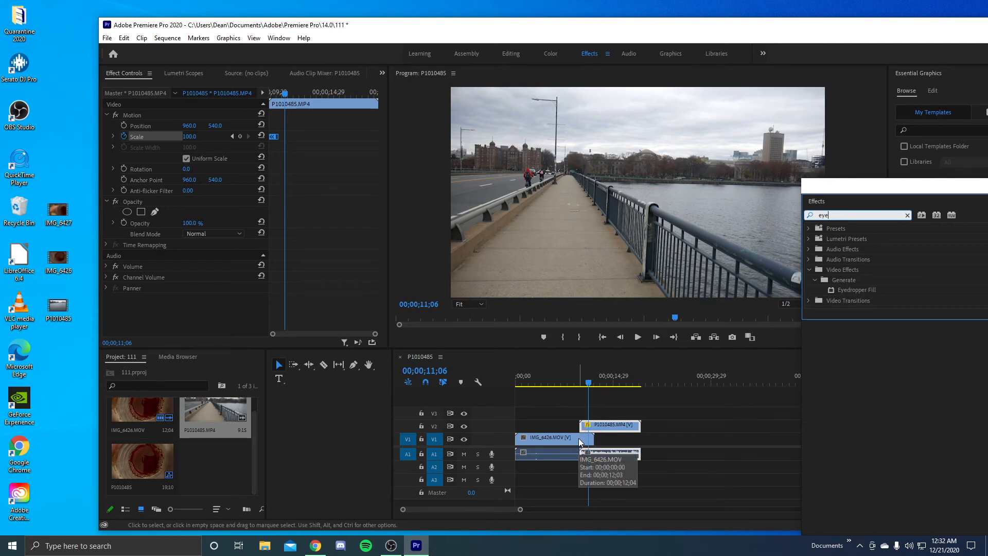
text(c)
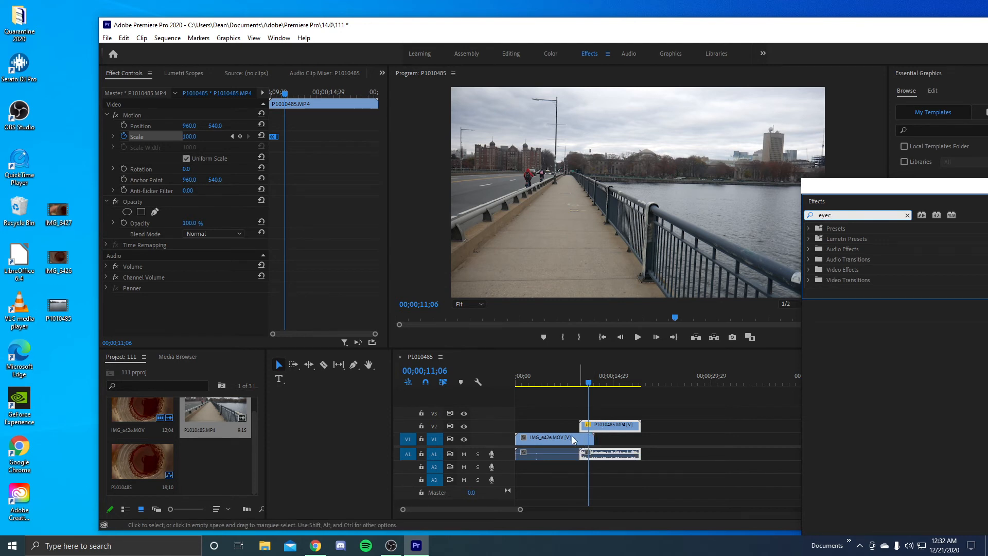
text(c)
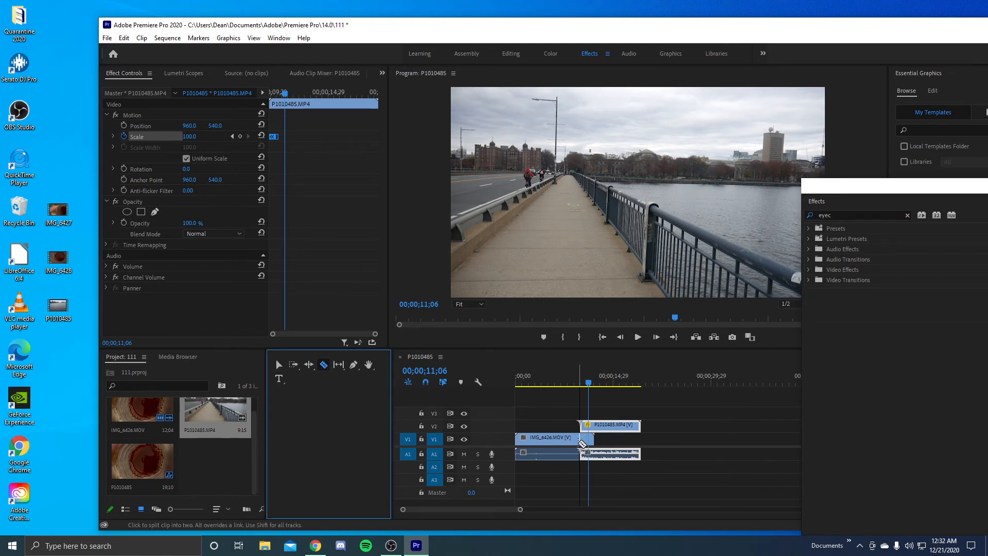
click(584, 440)
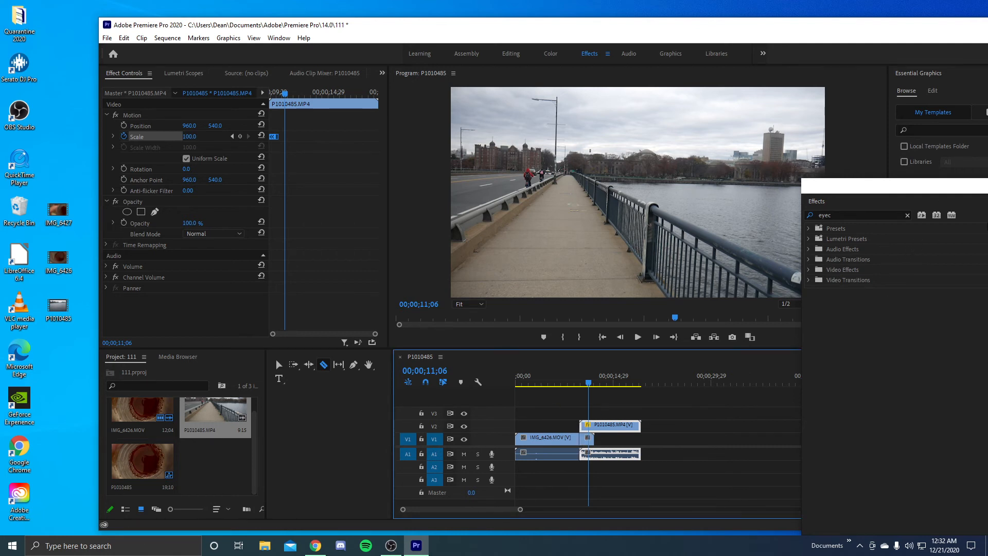
Step: Search the effects for "eyedr" and apply Eyedropper Fill to the short V1 segment after the cut
click(868, 213)
key(BackSpace)
text(dr)
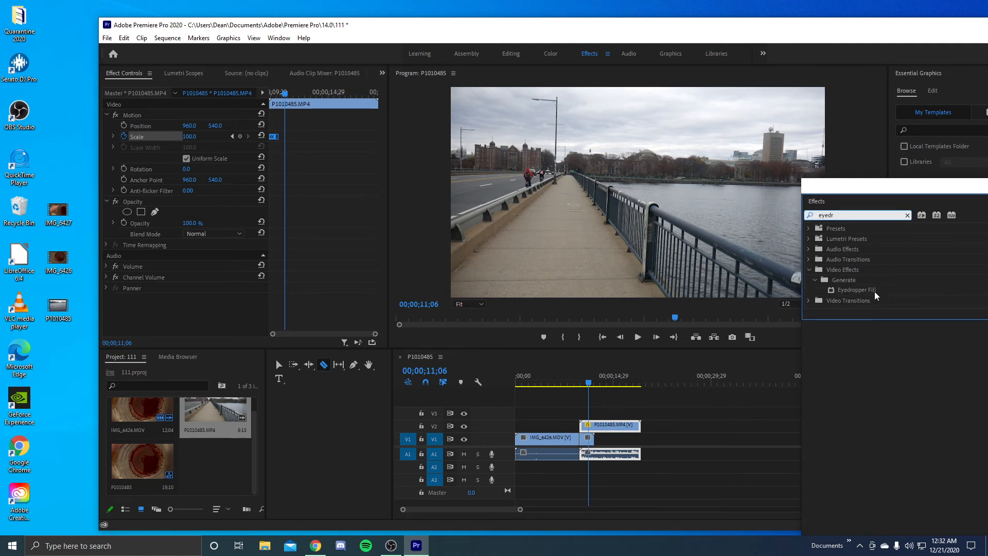
drag(878, 293, 587, 438)
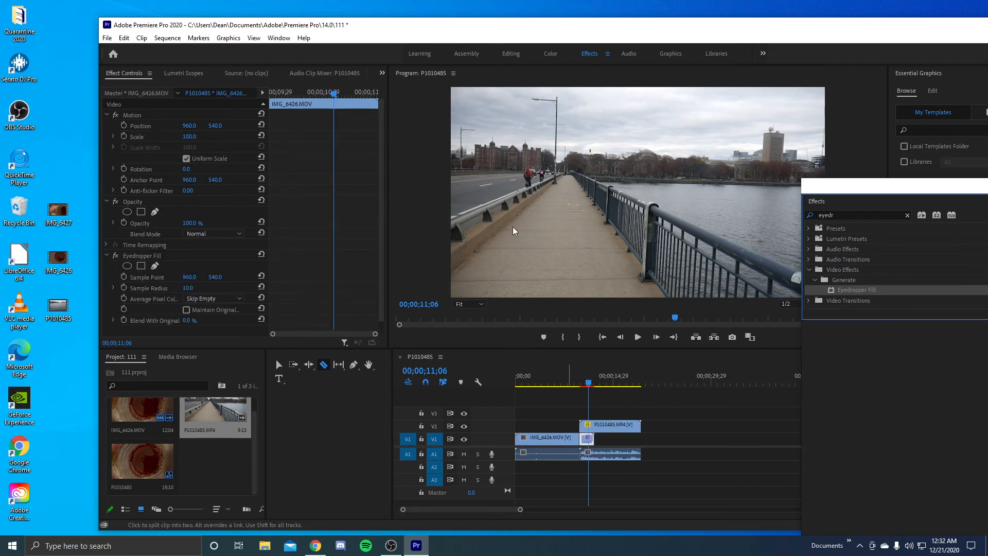
Step: Play the transition to review the Eyedropper Fill behind the scaling V2 clip
click(578, 386)
key(space)
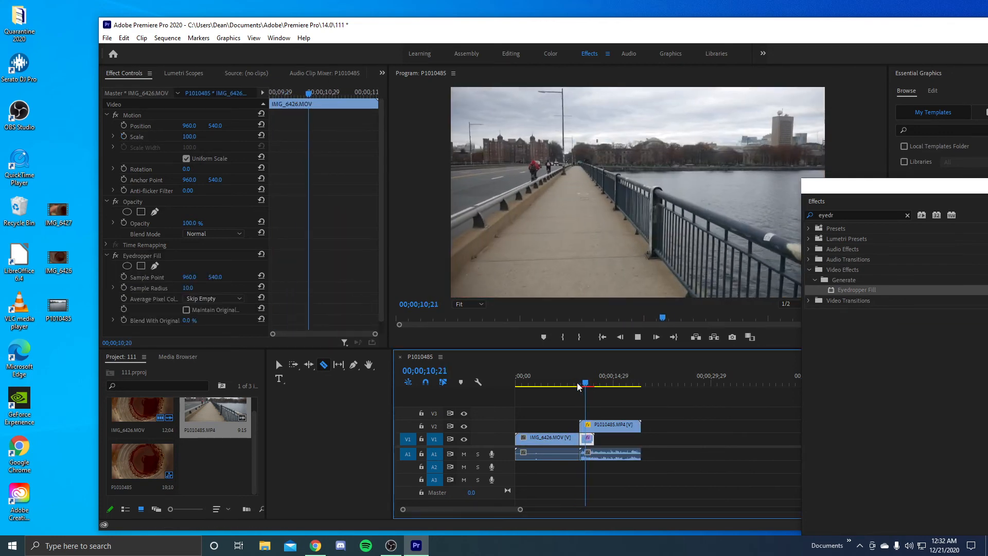
key(space)
drag(587, 376, 577, 378)
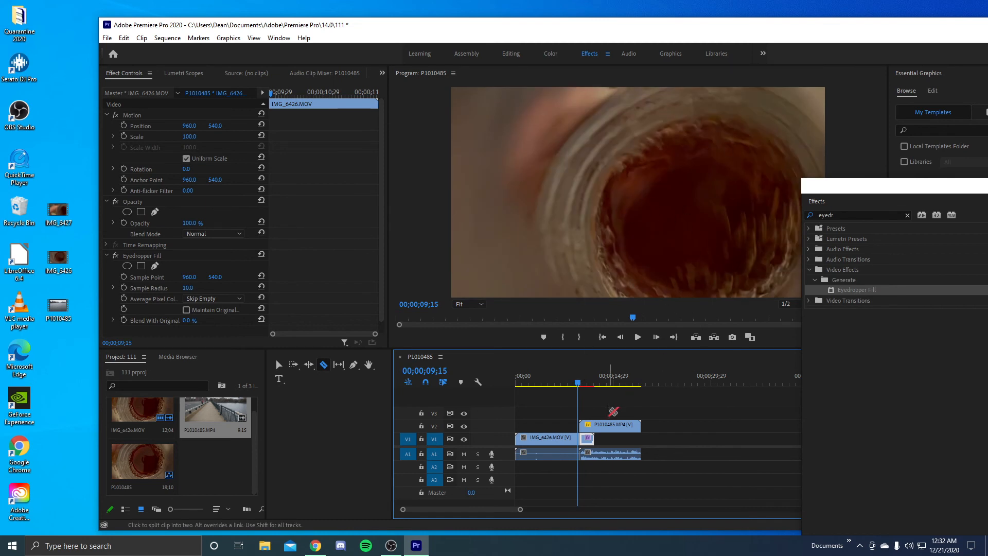
key(space)
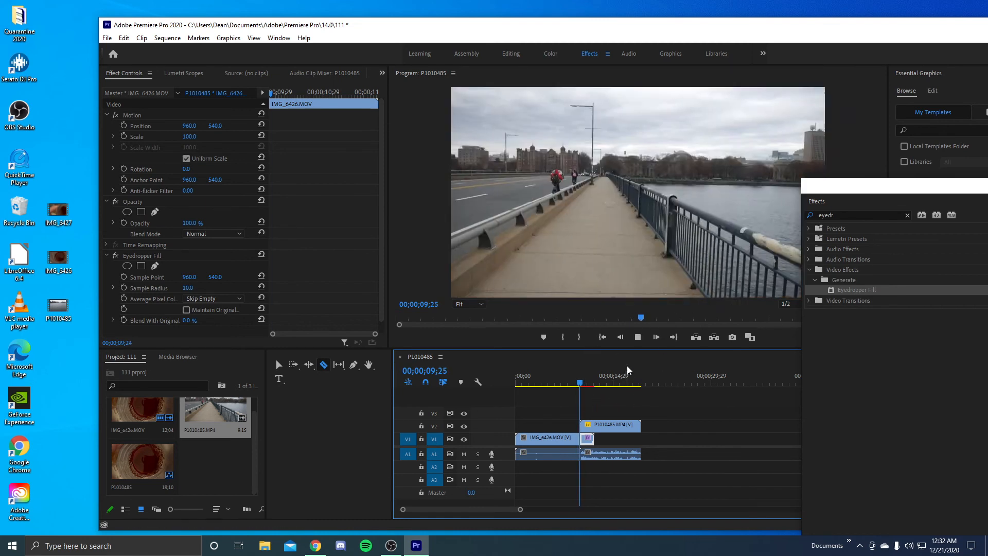
key(space)
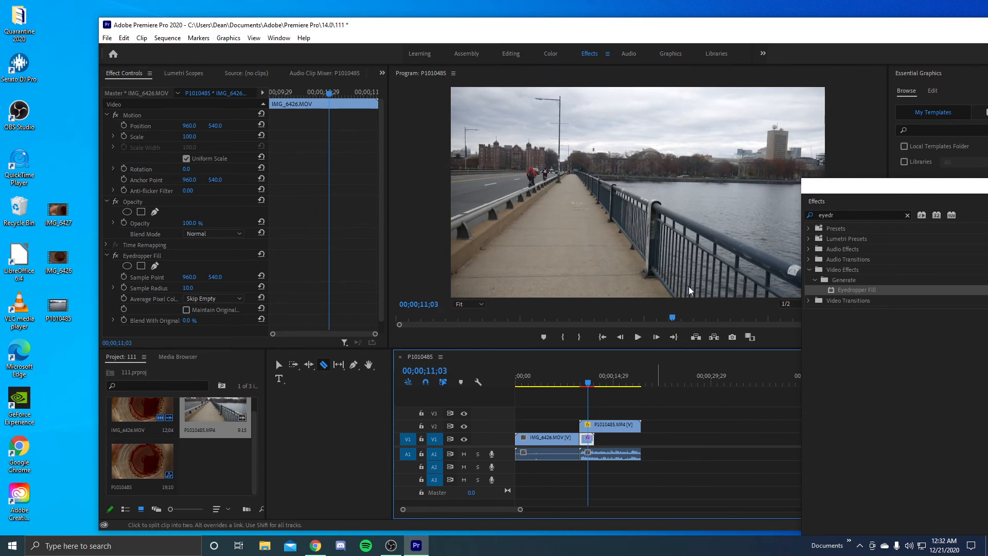
Step: Set the Eyedropper Fill's Blend With Original to 50% on the short V1 segment
click(569, 385)
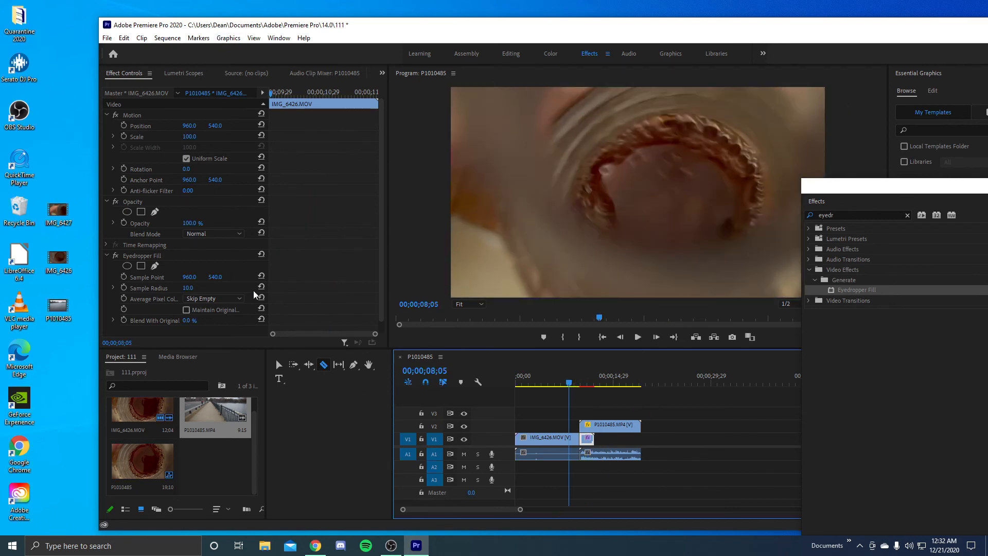
drag(568, 387, 573, 387)
drag(190, 319, 227, 320)
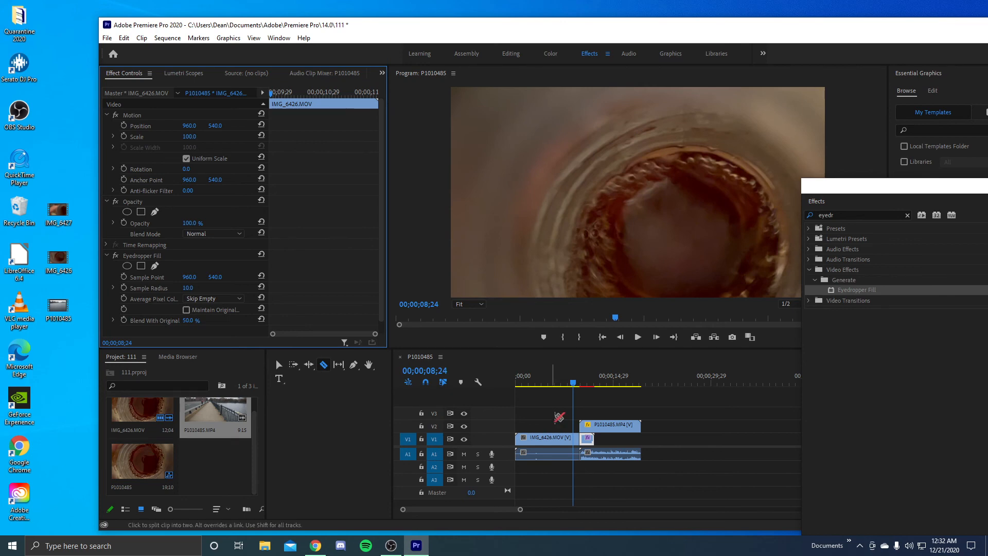
Step: Replay the transition several times to review the blended Eyedropper Fill, and return to the Selection tool
key(space)
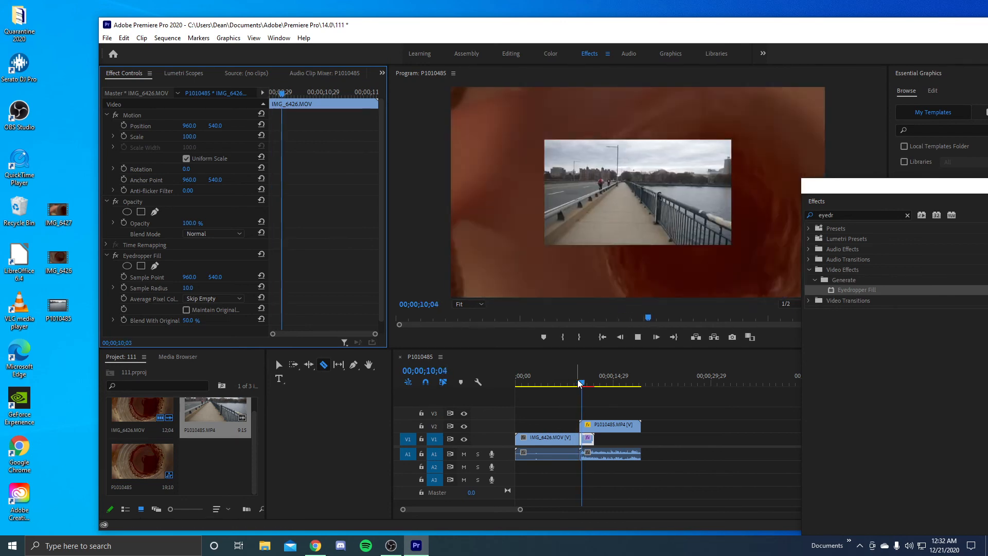
key(space)
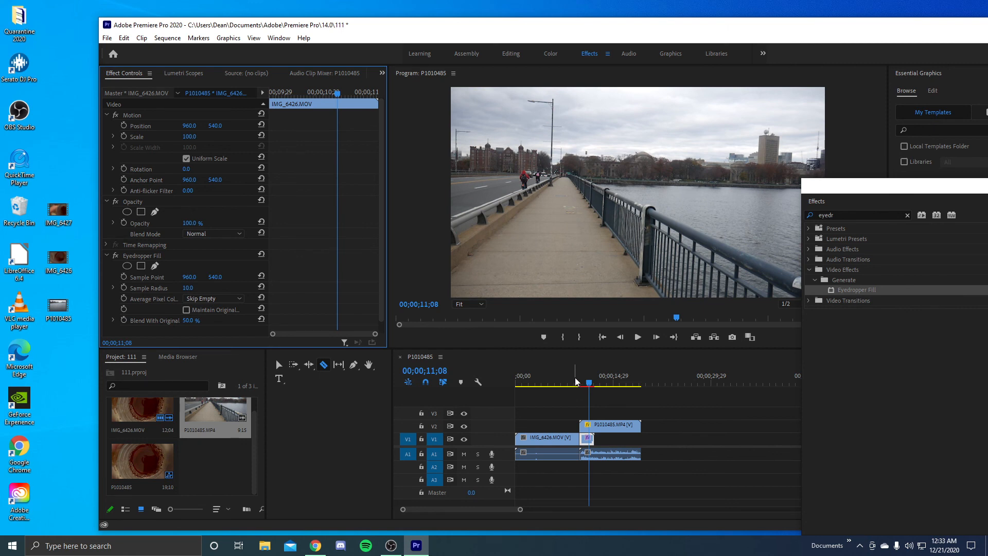
click(575, 381)
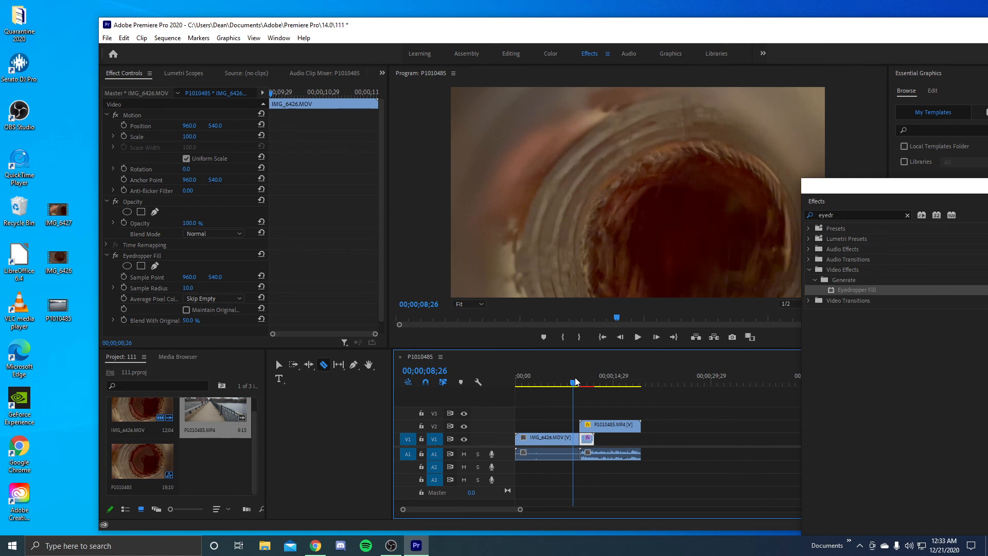
key(space)
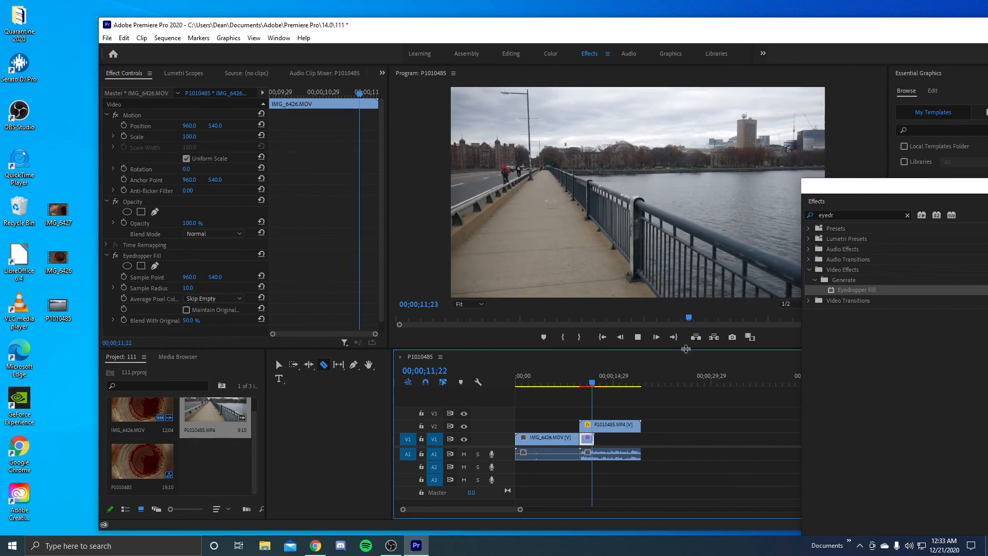
key(space)
click(576, 381)
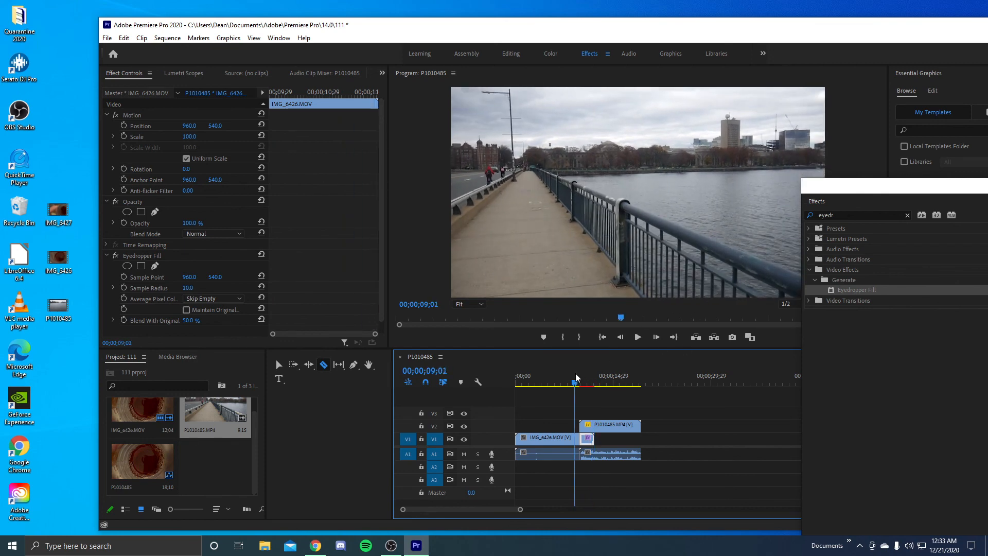
key(space)
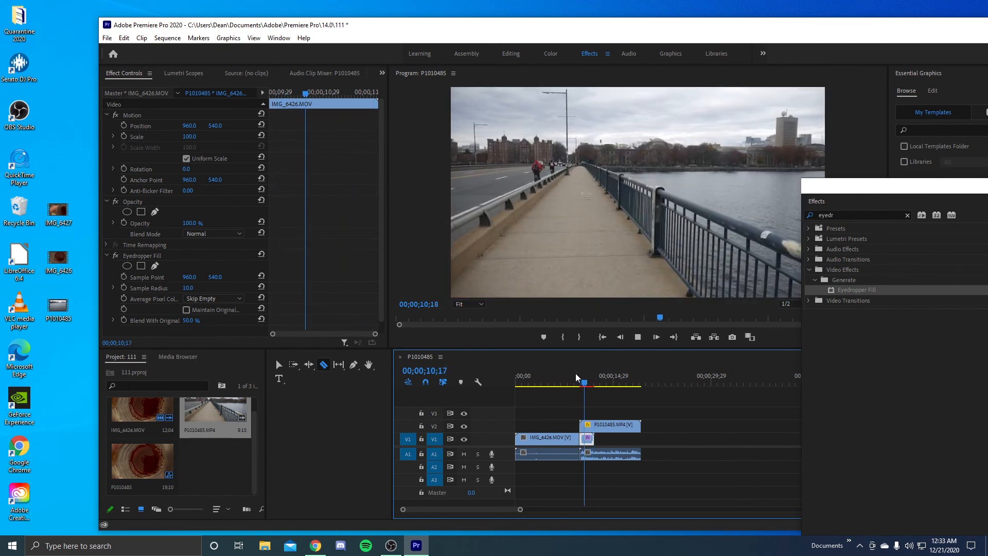
key(space)
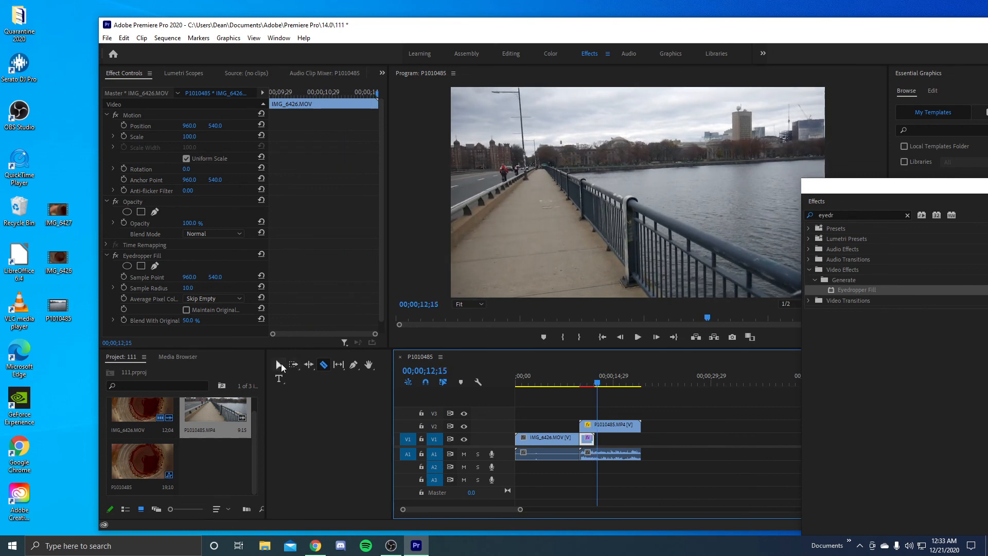
click(279, 364)
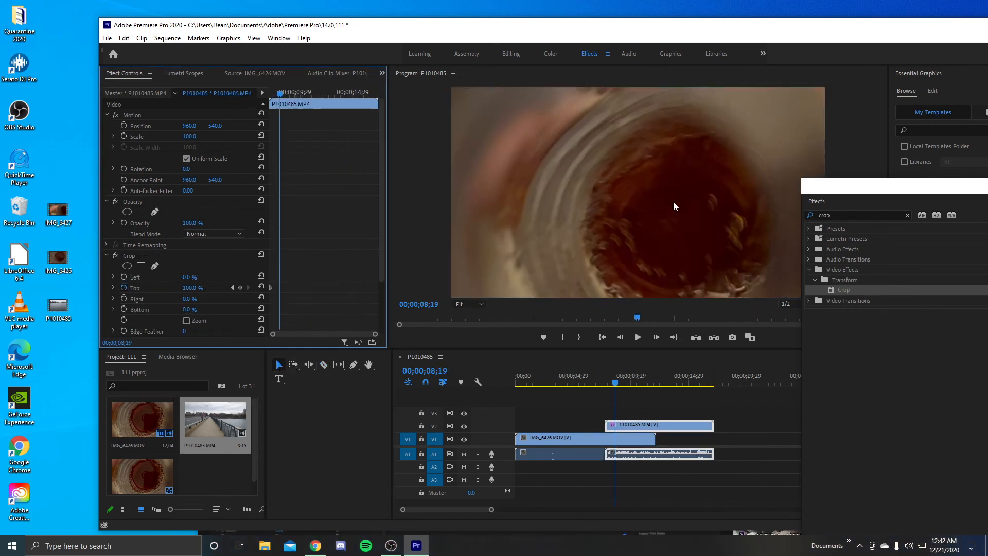